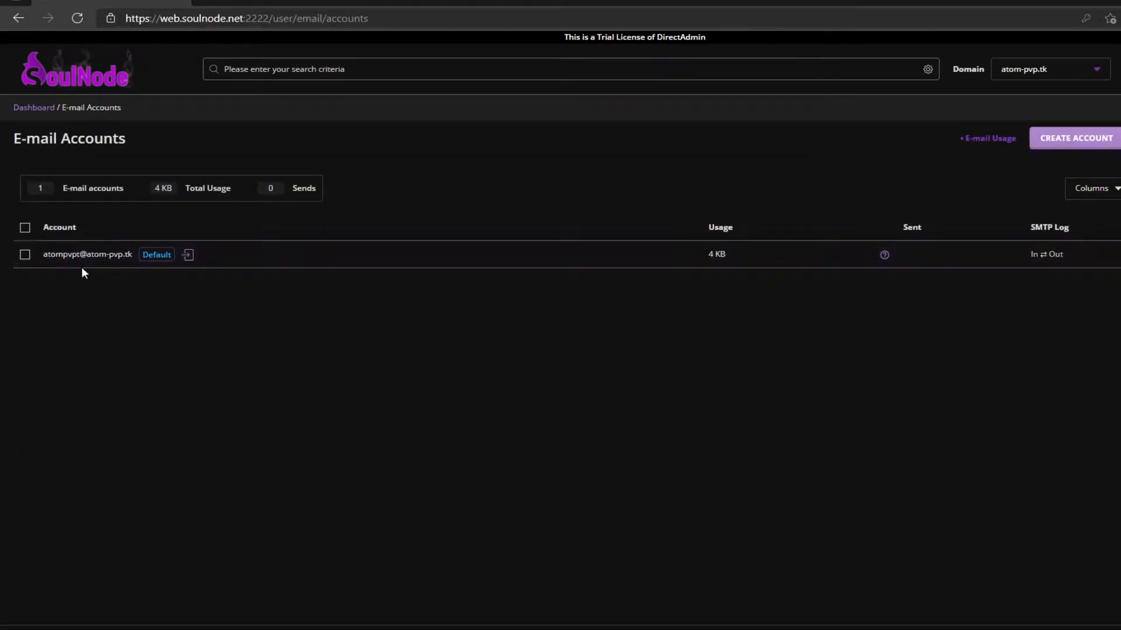
- Create the 'admin' mail account with a password, keeping the 50 MB quota
{"action": "left_click", "coordinate": [1083, 144]}
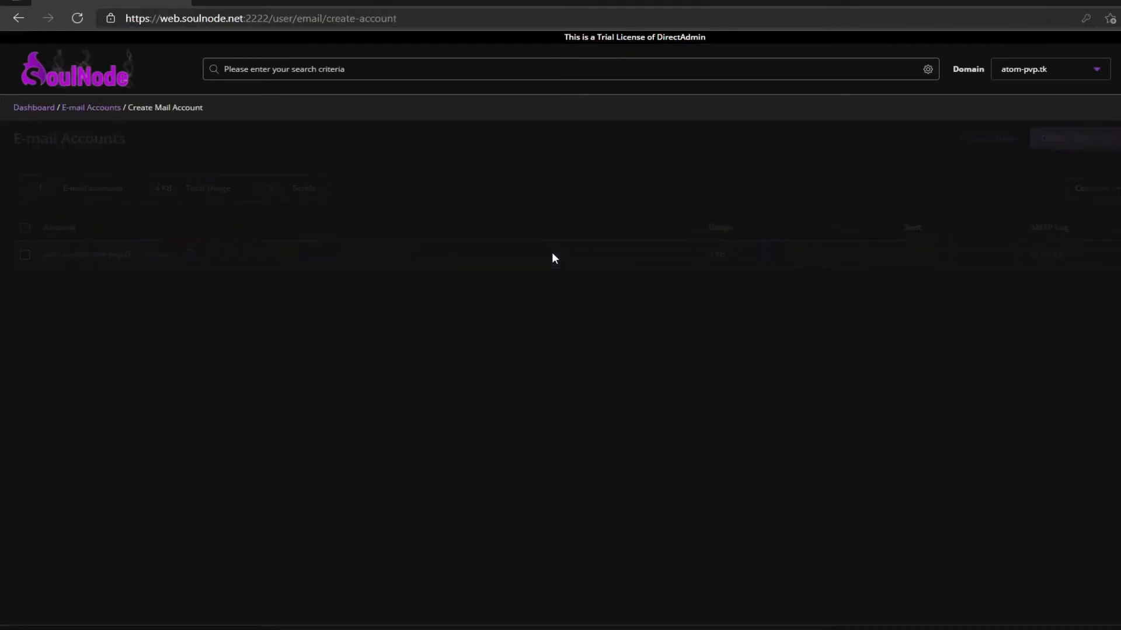
{"action": "left_click", "coordinate": [516, 185]}
{"action": "type", "text": "admin"}
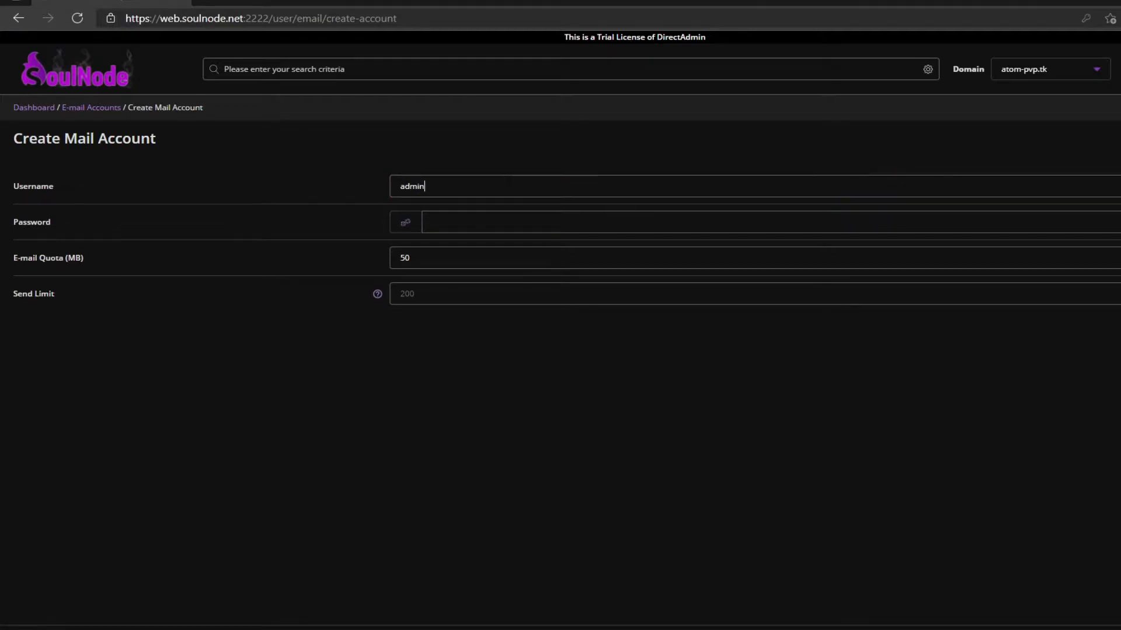
{"action": "key", "text": "Tab"}
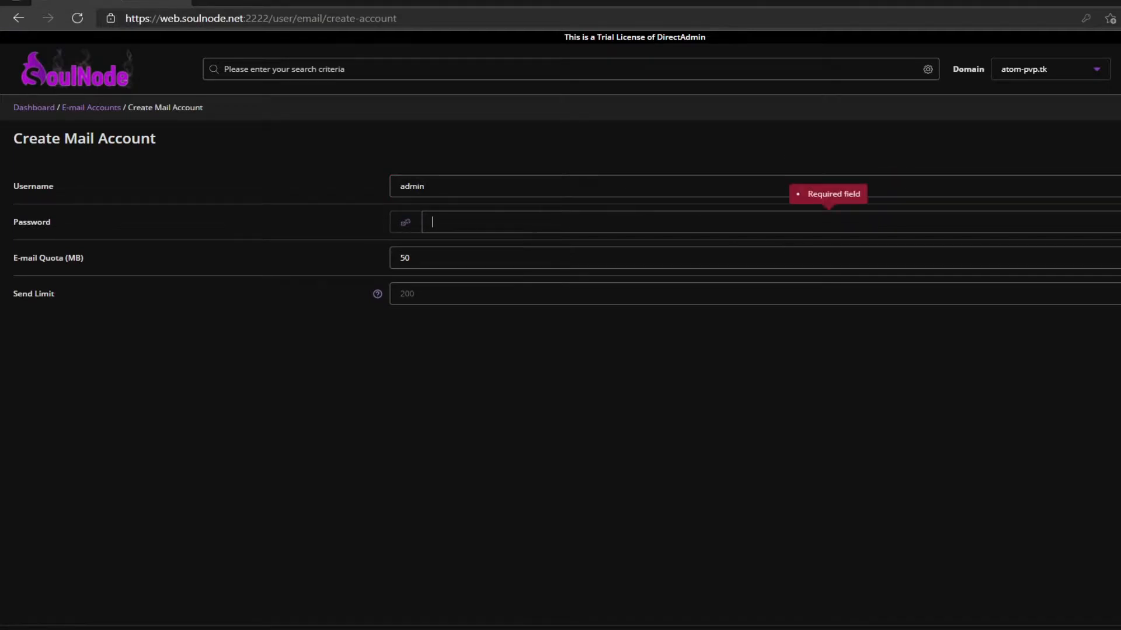
{"action": "type", "text": "•••••"}
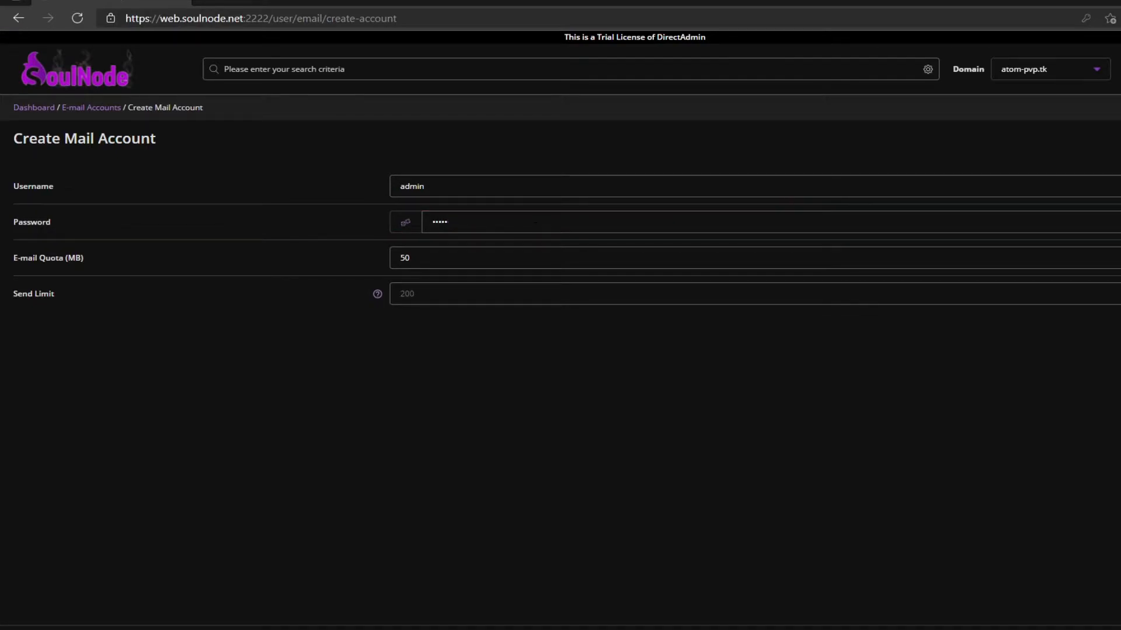
{"action": "key", "text": "Return"}
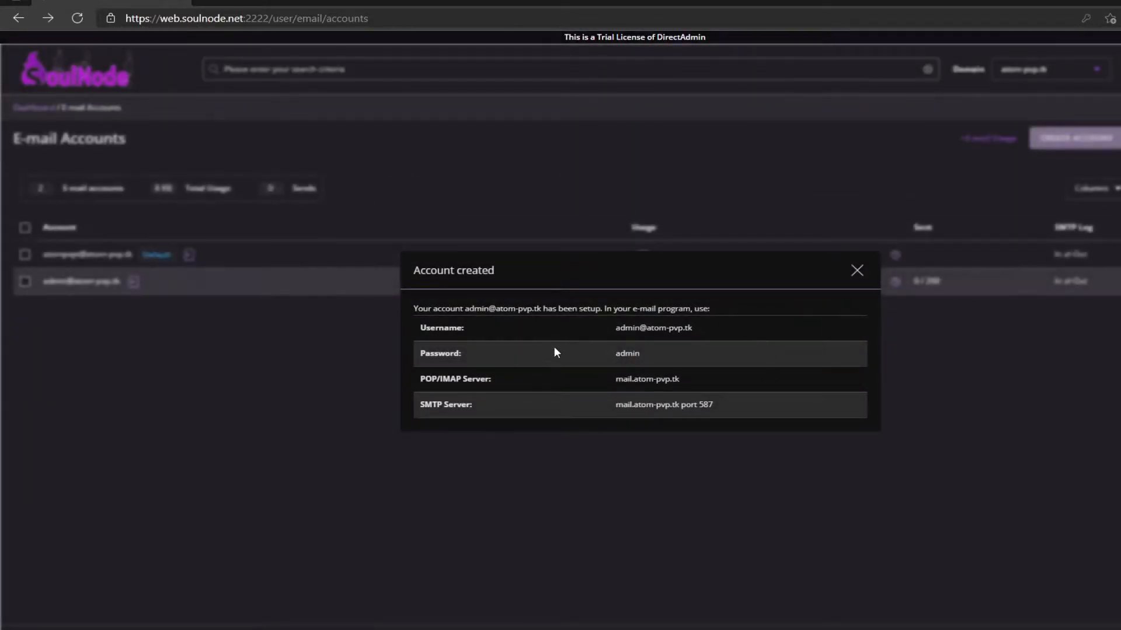
- Select the admin mailbox's username, password and POP/IMAP server values, then close the summary
{"action": "left_click_drag", "start_coordinate": [607, 331], "coordinate": [706, 332]}
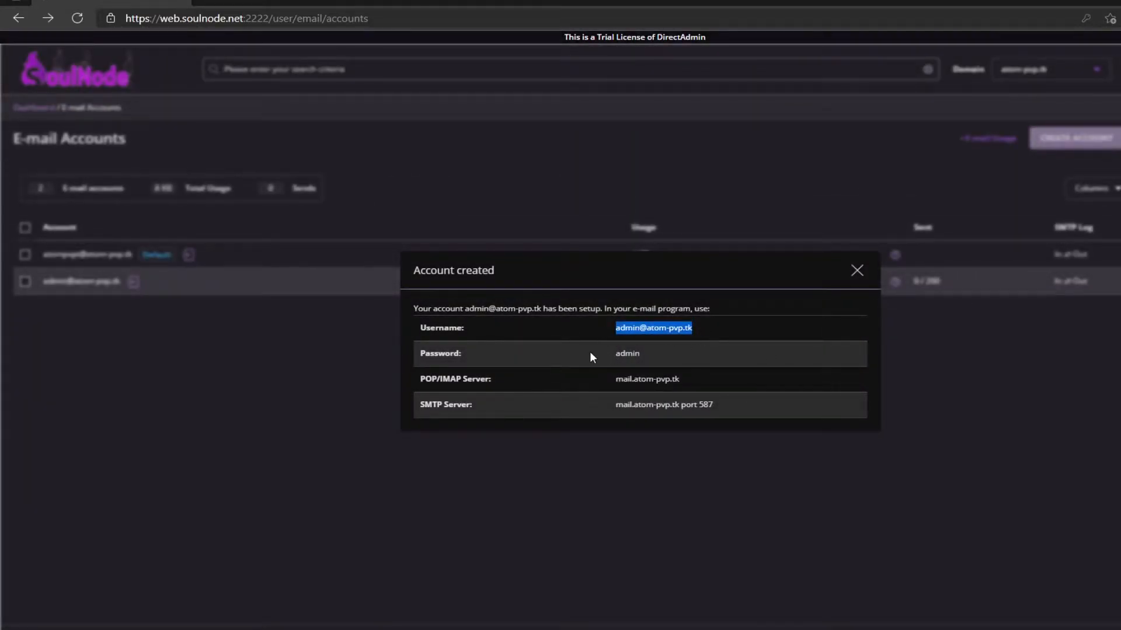
{"action": "left_click_drag", "start_coordinate": [590, 353], "coordinate": [690, 349]}
{"action": "left_click_drag", "start_coordinate": [615, 378], "coordinate": [604, 407]}
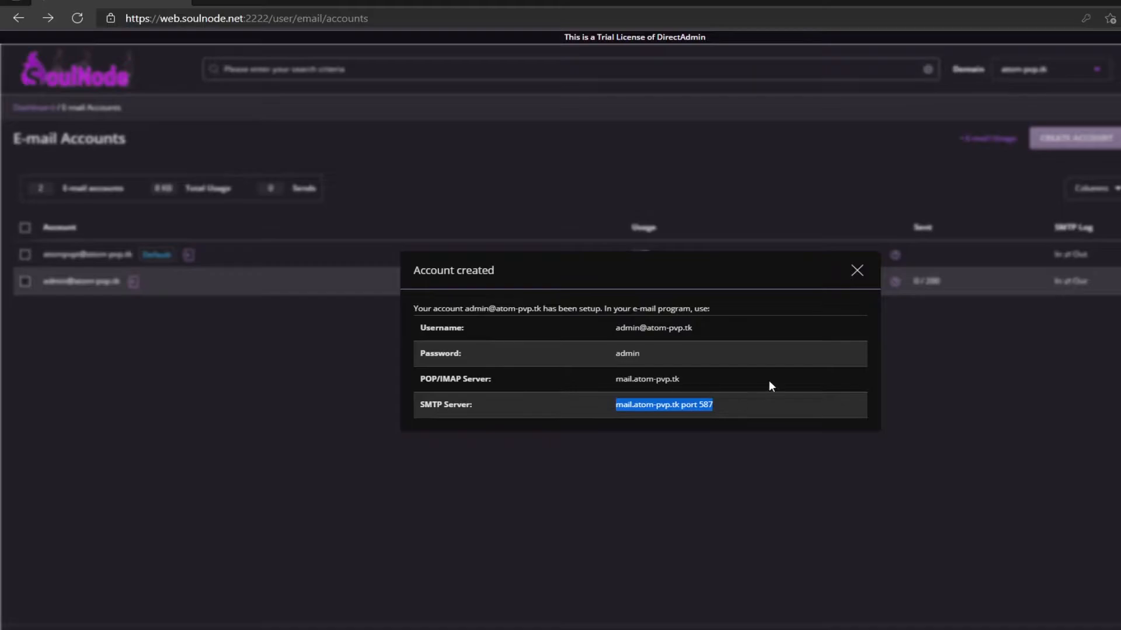
{"action": "left_click", "coordinate": [857, 270]}
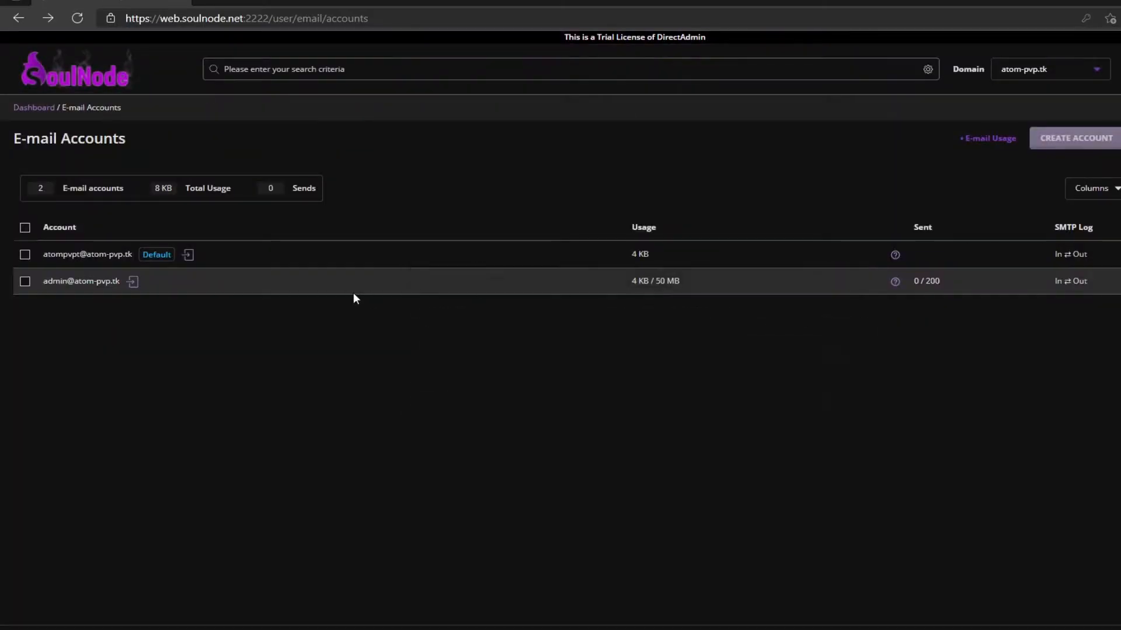
- Open the admin mailbox in Roundcube webmail, then go to the mail-tester page
{"action": "left_click", "coordinate": [135, 285]}
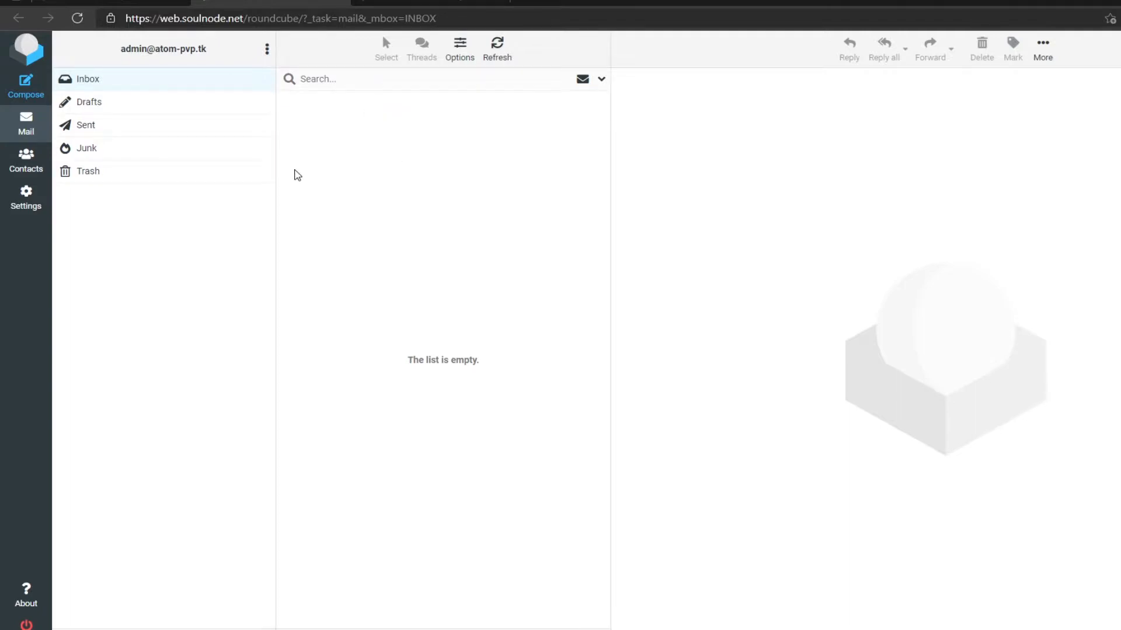
{"action": "left_click", "coordinate": [412, 2]}
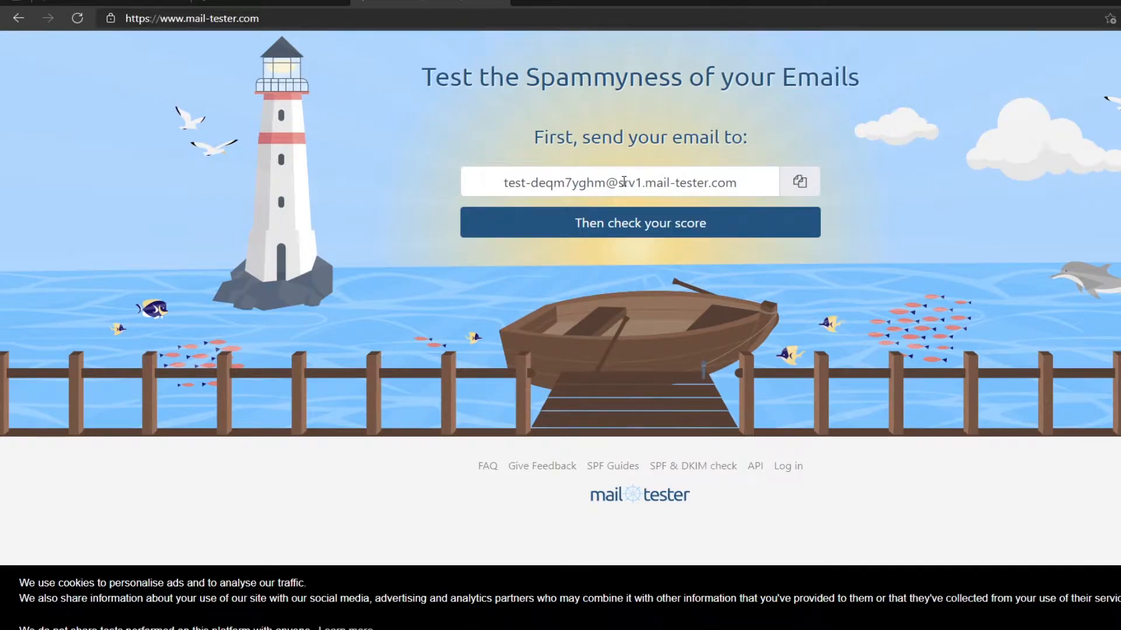
- Copy the mail-tester test address and return to the Roundcube inbox
{"action": "left_click", "coordinate": [803, 189]}
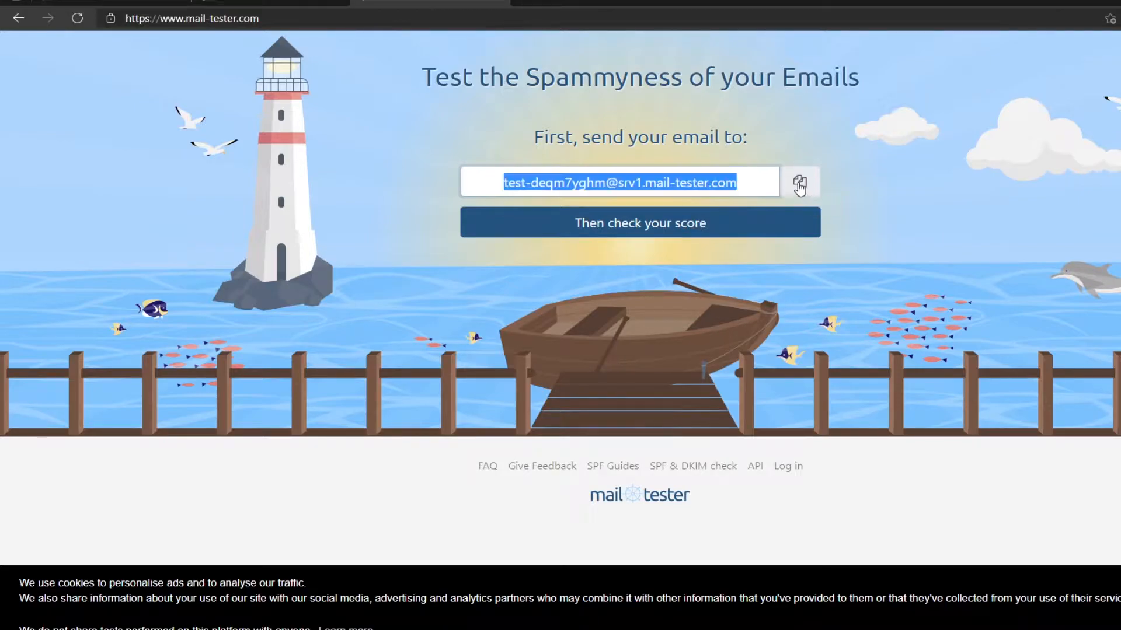
{"action": "left_click", "coordinate": [286, 2]}
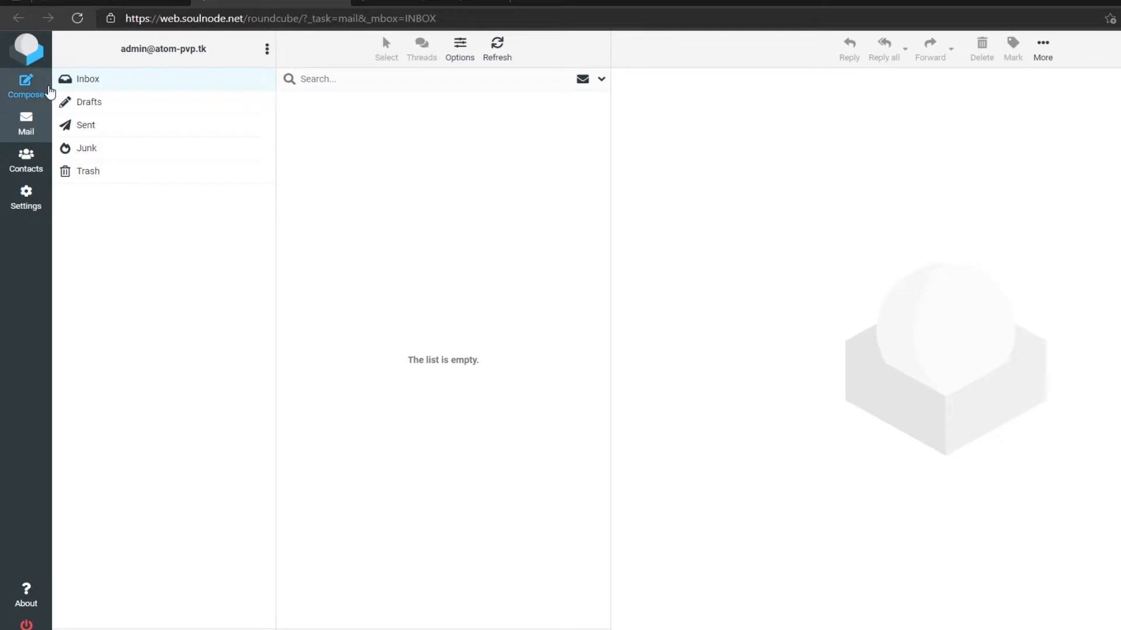
- Email the mail-tester address with subject 'A subject to test', reusing the subject as body text
{"action": "left_click", "coordinate": [33, 87]}
{"action": "key", "text": "ctrl+v"}
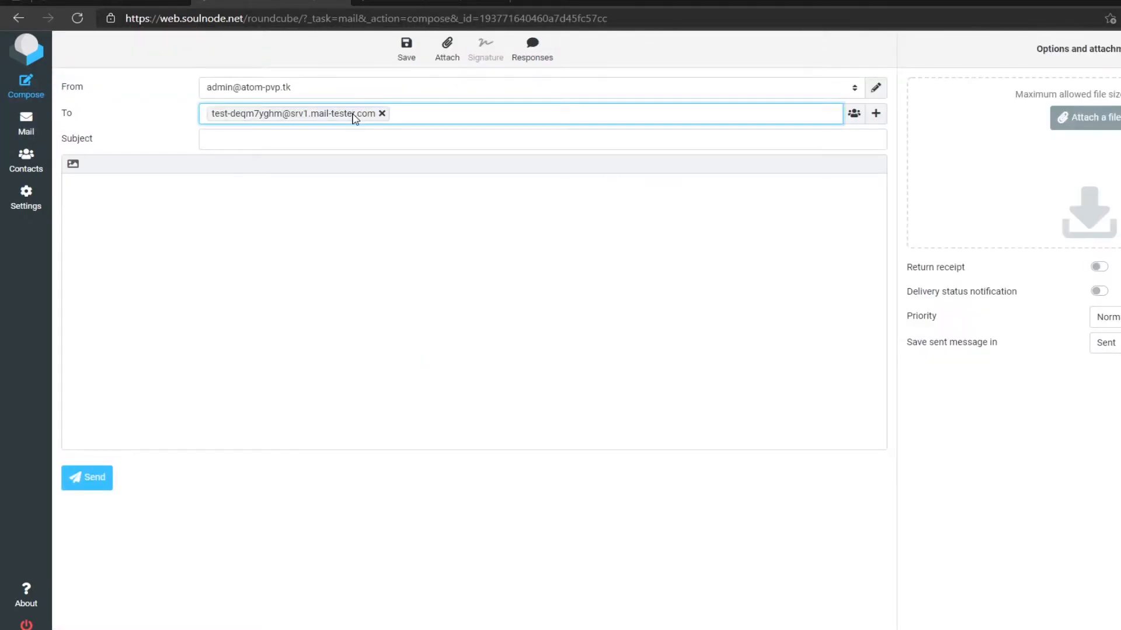
{"action": "left_click", "coordinate": [362, 135]}
{"action": "type", "text": "A subject to test"}
{"action": "key", "text": "ctrl+a"}
{"action": "key", "text": "ctrl+c"}
{"action": "left_click", "coordinate": [330, 213]}
{"action": "key", "text": "ctrl+v"}
{"action": "key", "text": "ctrl+v"}
{"action": "key", "text": "ctrl+v"}
{"action": "key", "text": "ctrl+v"}
{"action": "key", "text": "ctrl+v"}
{"action": "key", "text": "ctrl+v"}
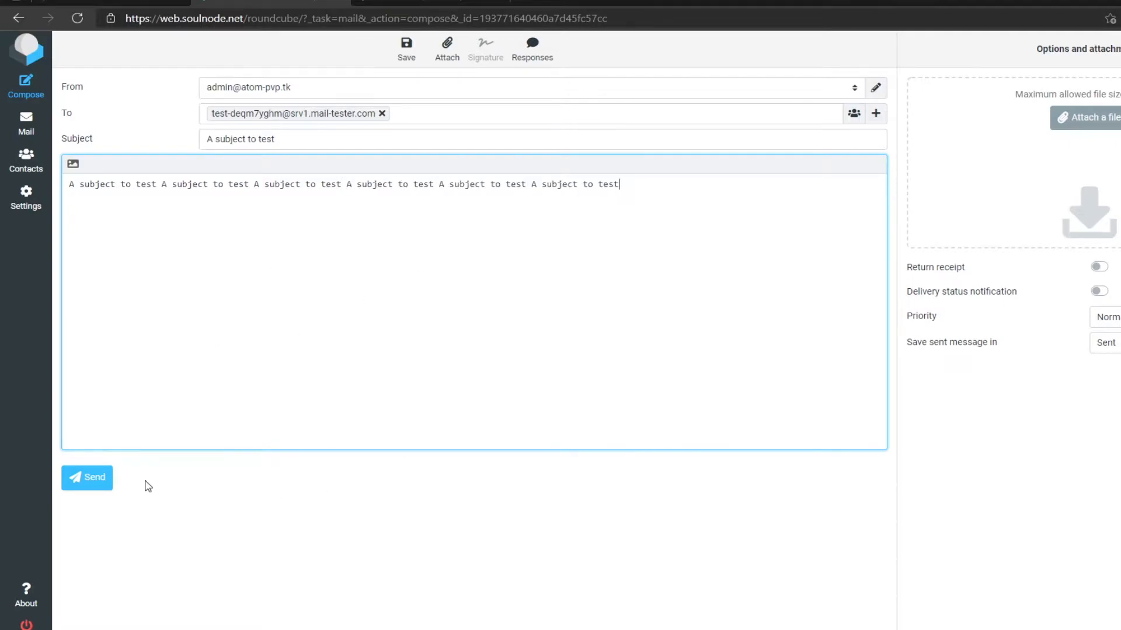
{"action": "left_click", "coordinate": [79, 486]}
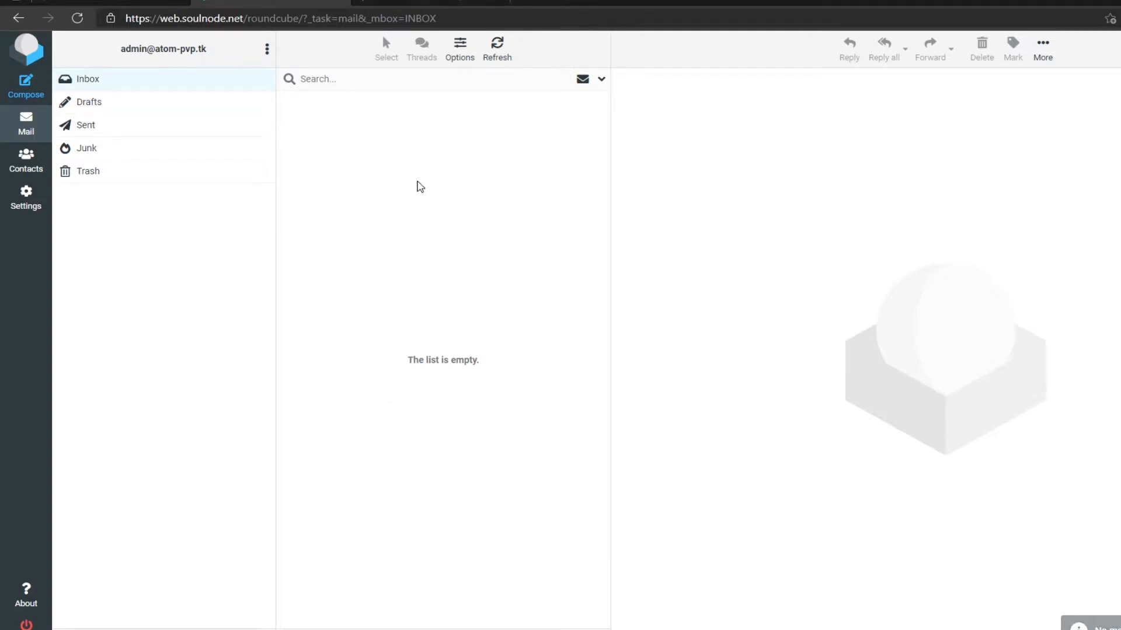
- Check the test email's 5/10 mail-tester score and expand the authentication problem details
{"action": "left_click", "coordinate": [435, 2]}
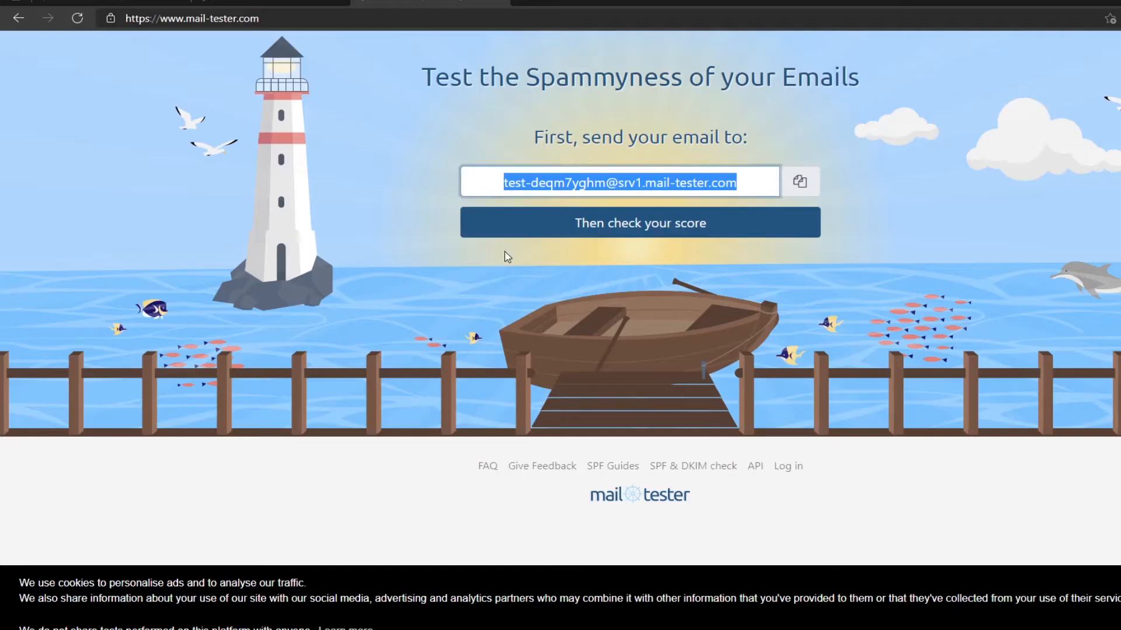
{"action": "left_click", "coordinate": [639, 228]}
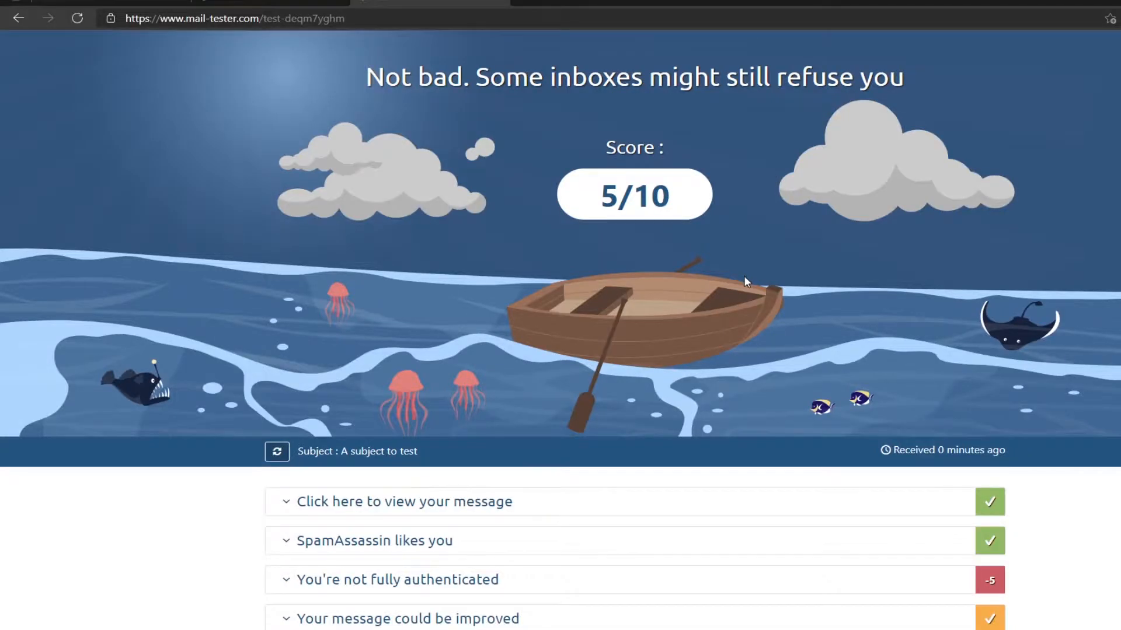
{"action": "left_click_drag", "start_coordinate": [599, 197], "coordinate": [672, 201]}
{"action": "scroll", "coordinate": [675, 206], "scroll_direction": "down", "scroll_amount": 3}
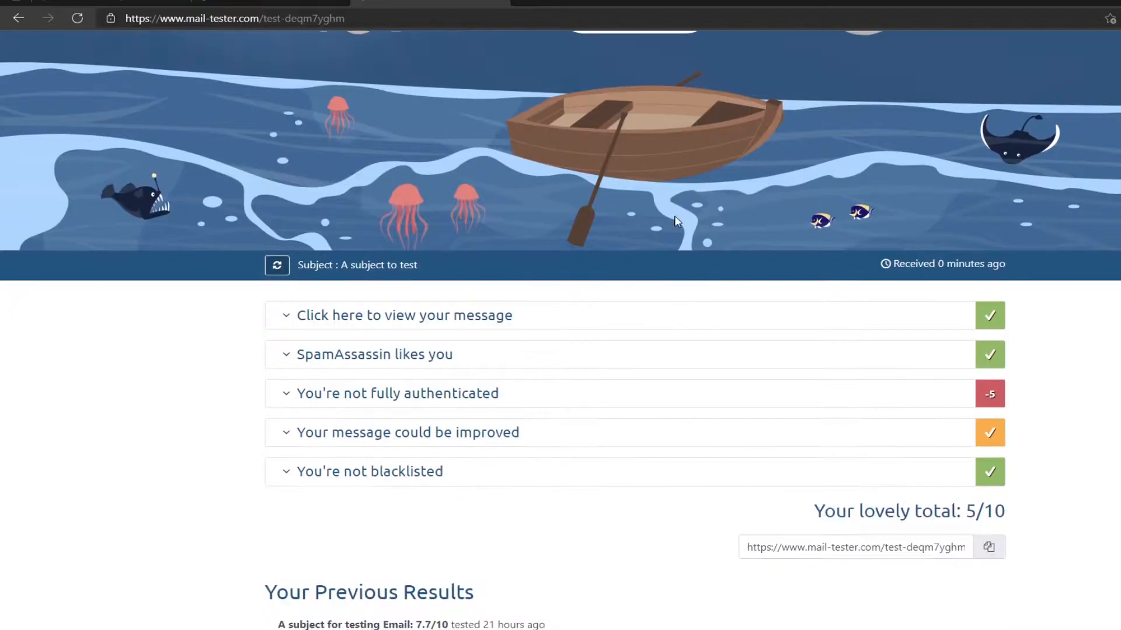
{"action": "left_click", "coordinate": [550, 400]}
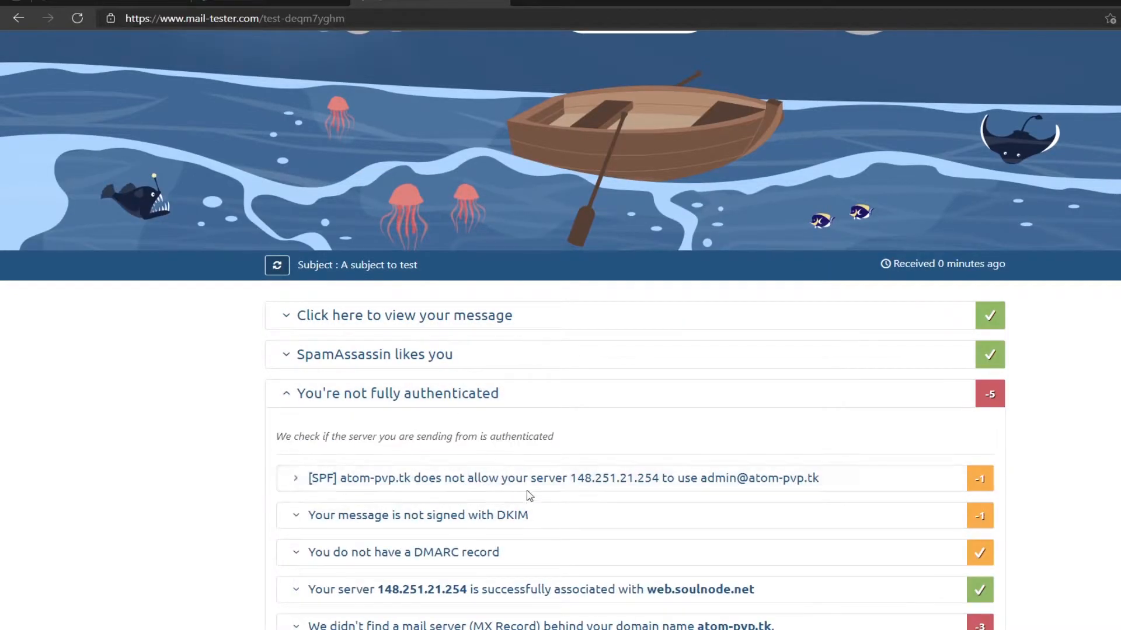
{"action": "scroll", "coordinate": [520, 495], "scroll_direction": "down", "scroll_amount": 3}
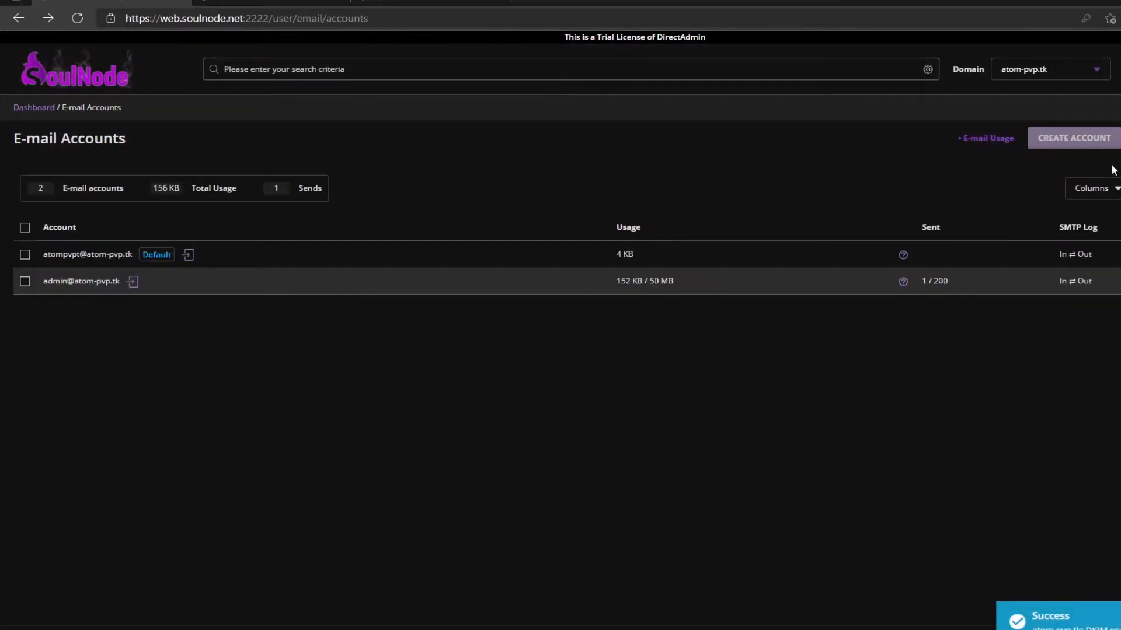
- Open DNS Management for atom-pvp.tk from the DirectAdmin dashboard and scroll to the TXT records
{"action": "left_click", "coordinate": [26, 111]}
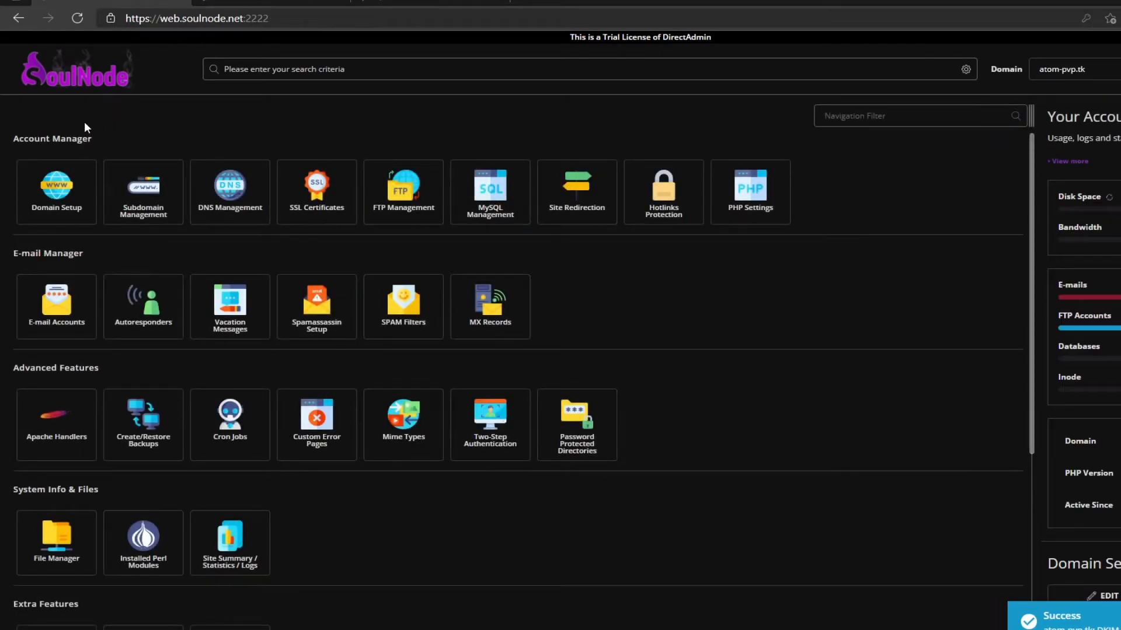
{"action": "left_click", "coordinate": [232, 209]}
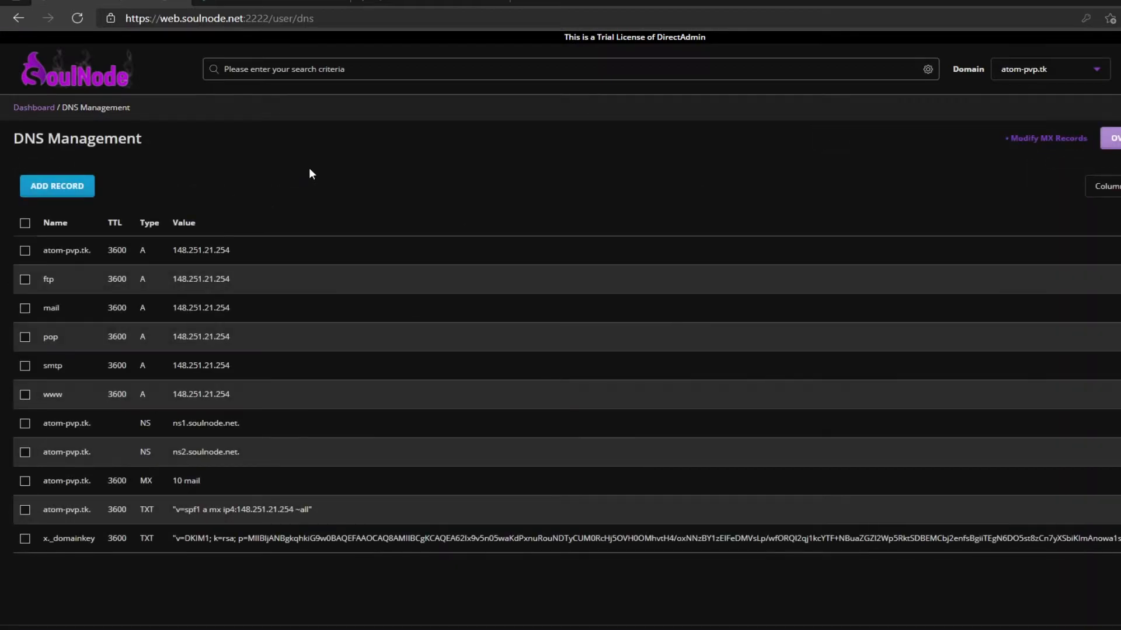
{"action": "scroll", "coordinate": [309, 169], "scroll_direction": "down", "scroll_amount": 1}
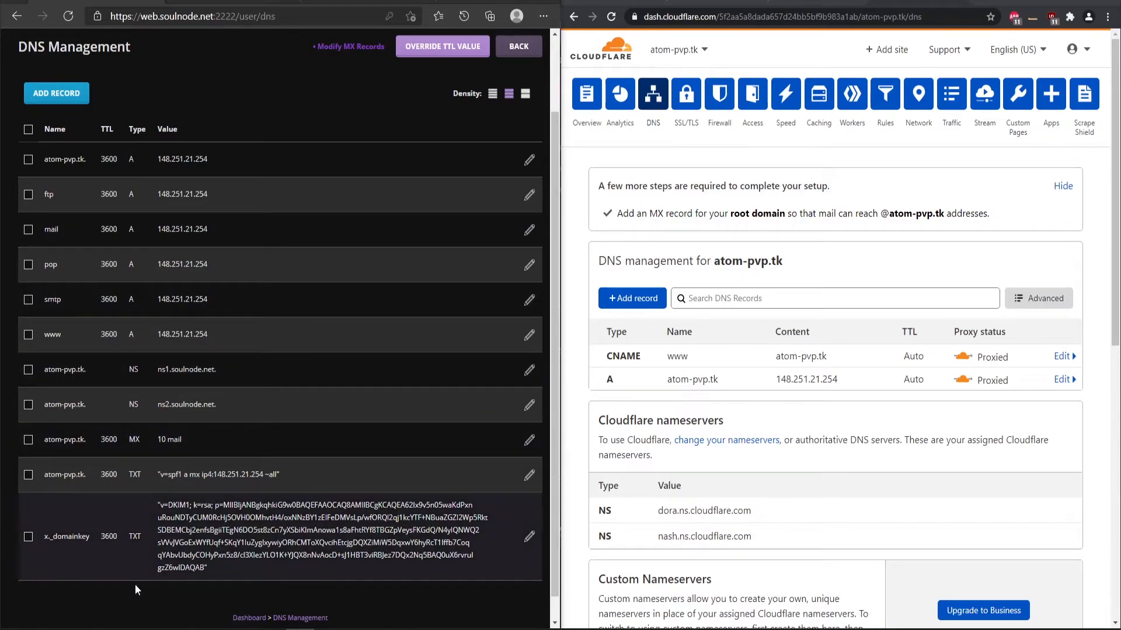
- Add a Cloudflare TXT record named @ holding the SPF value copied from DirectAdmin
{"action": "left_click", "coordinate": [635, 298]}
{"action": "left_click", "coordinate": [640, 373]}
{"action": "type", "text": "t"}
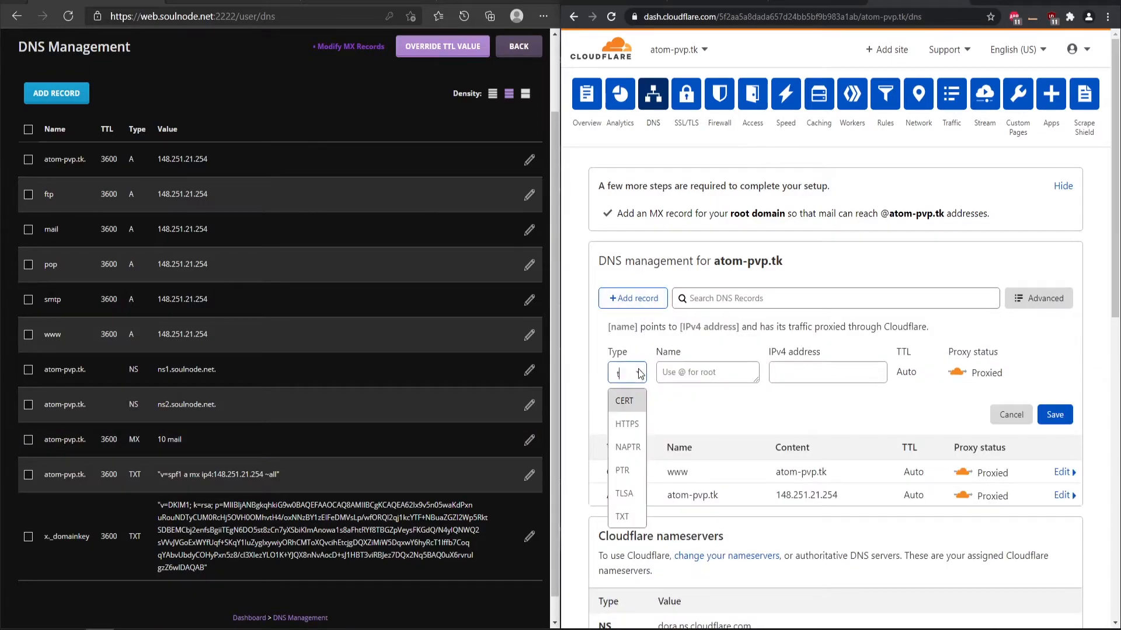
{"action": "left_click", "coordinate": [629, 521]}
{"action": "left_click", "coordinate": [694, 368]}
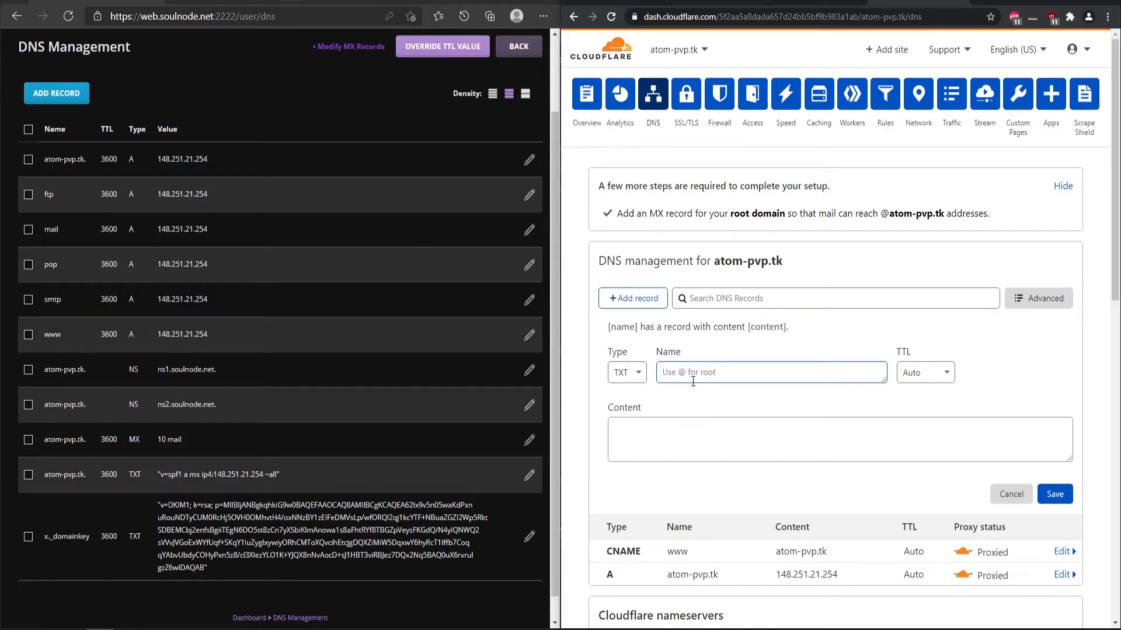
{"action": "type", "text": "@"}
{"action": "left_click", "coordinate": [376, 473]}
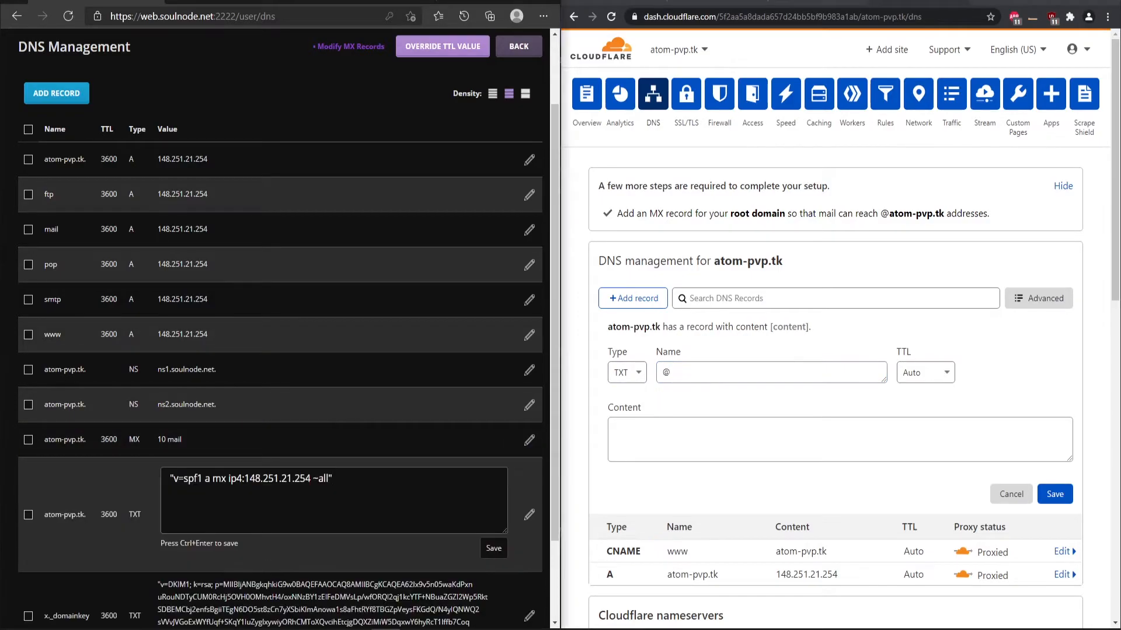
{"action": "left_click_drag", "start_coordinate": [332, 478], "coordinate": [169, 479]}
{"action": "key", "text": "ctrl+c"}
{"action": "left_click", "coordinate": [686, 432]}
{"action": "key", "text": "ctrl+v"}
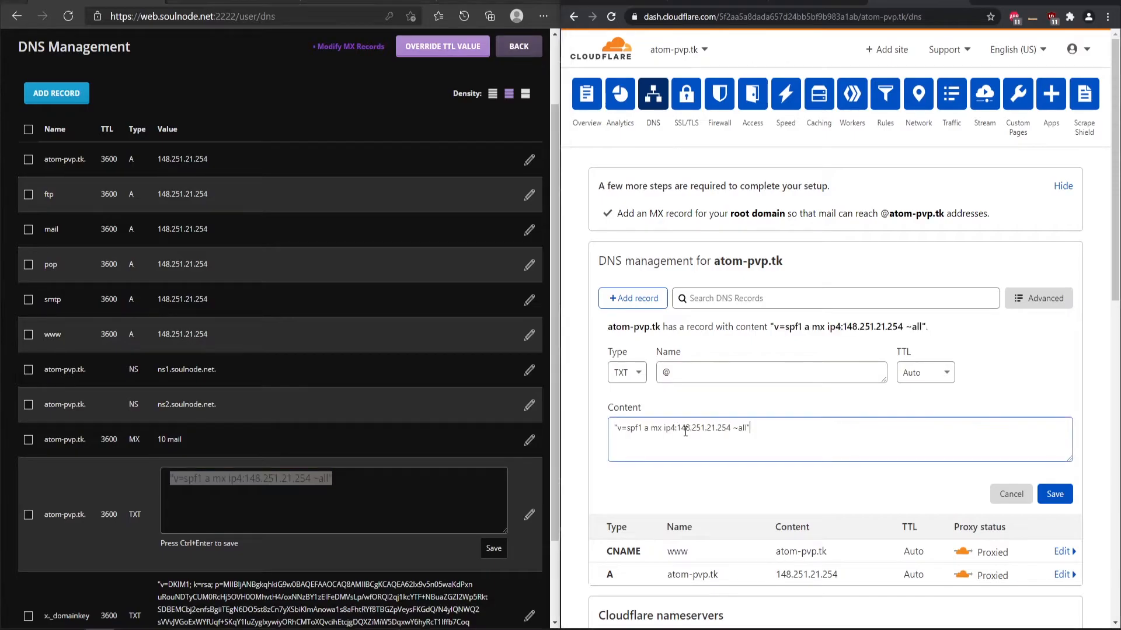
{"action": "left_click", "coordinate": [1054, 494]}
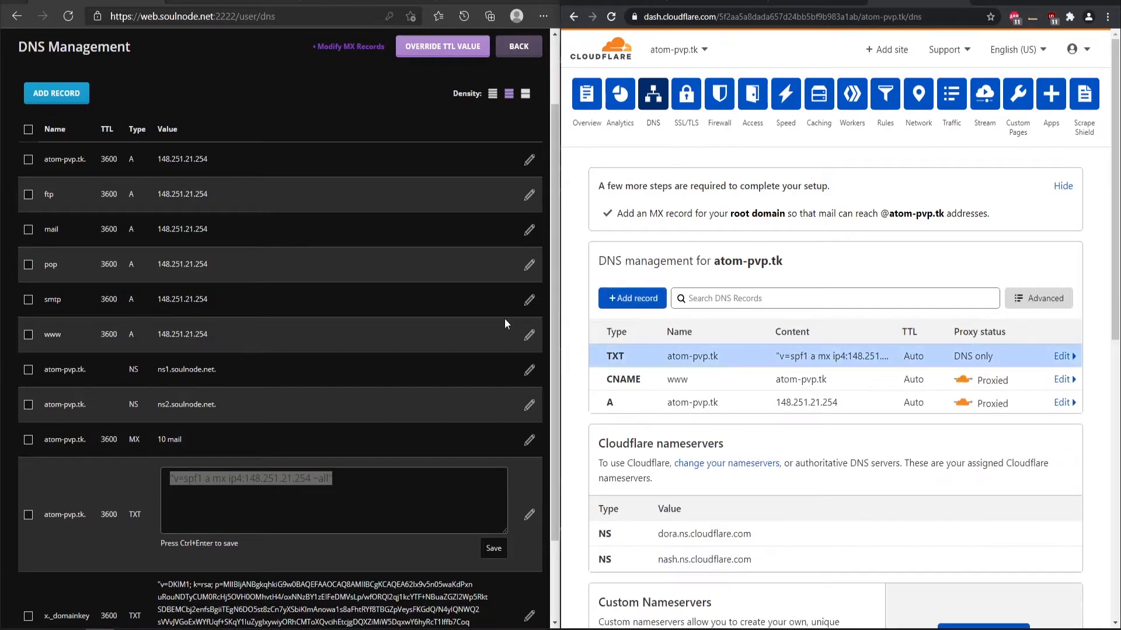
- Start a new Cloudflare TXT record named x._domainkey, copying the name from DirectAdmin
{"action": "scroll", "coordinate": [243, 391], "scroll_direction": "down", "scroll_amount": 2}
{"action": "left_click", "coordinate": [58, 528]}
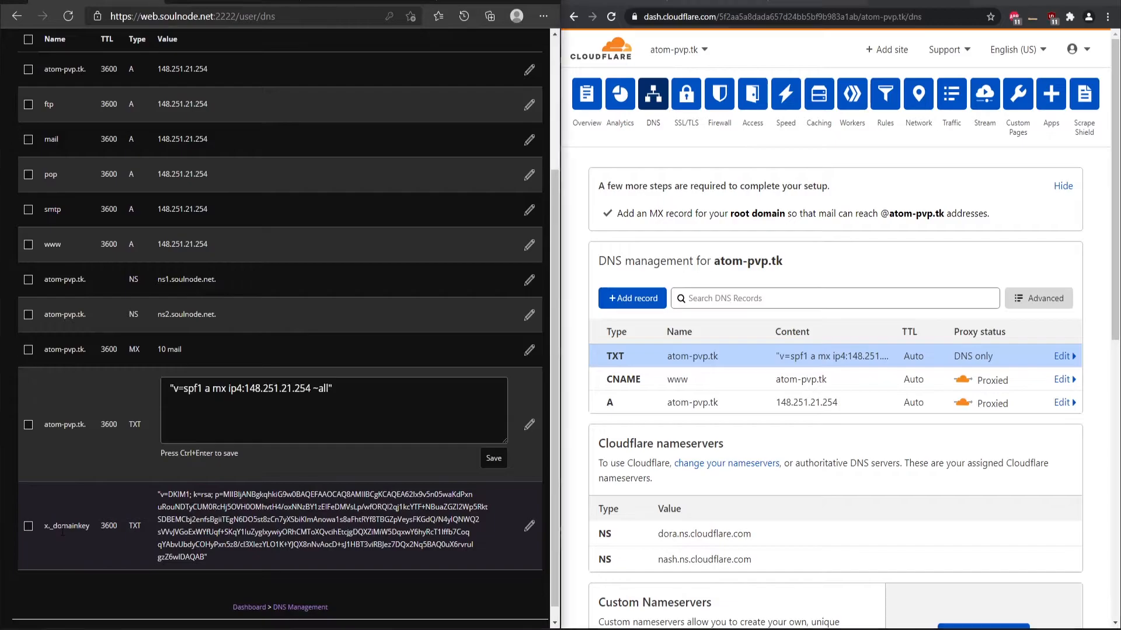
{"action": "triple_click", "coordinate": [141, 528]}
{"action": "left_click", "coordinate": [632, 299]}
{"action": "left_click", "coordinate": [631, 369]}
{"action": "scroll", "coordinate": [628, 420], "scroll_direction": "down", "scroll_amount": 5}
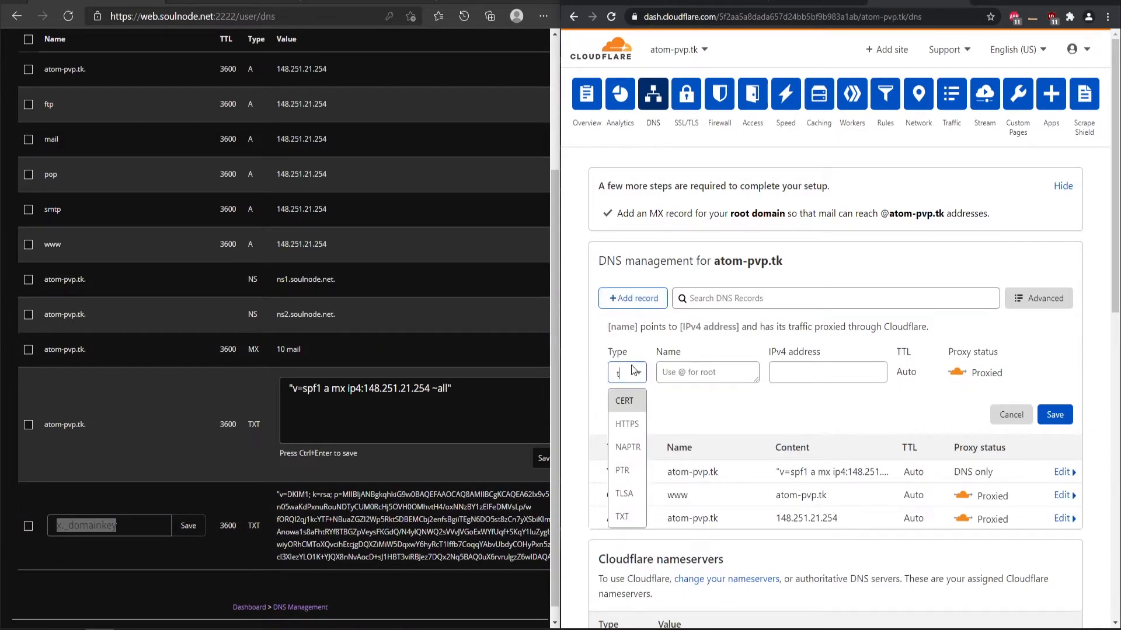
{"action": "left_click", "coordinate": [623, 517]}
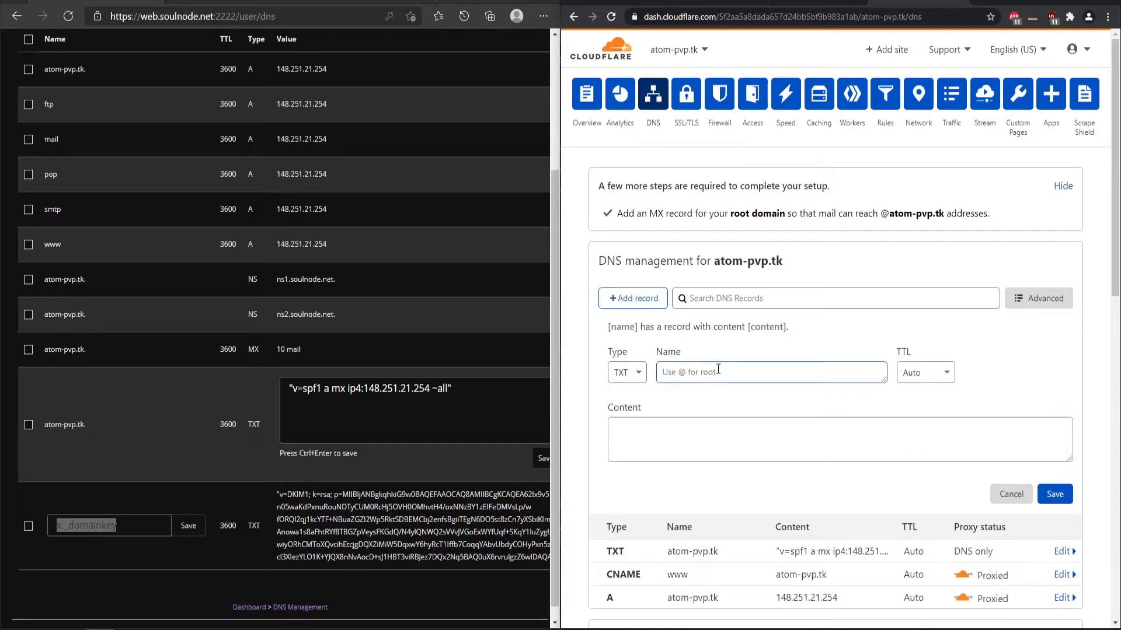
{"action": "key", "text": "ctrl+v"}
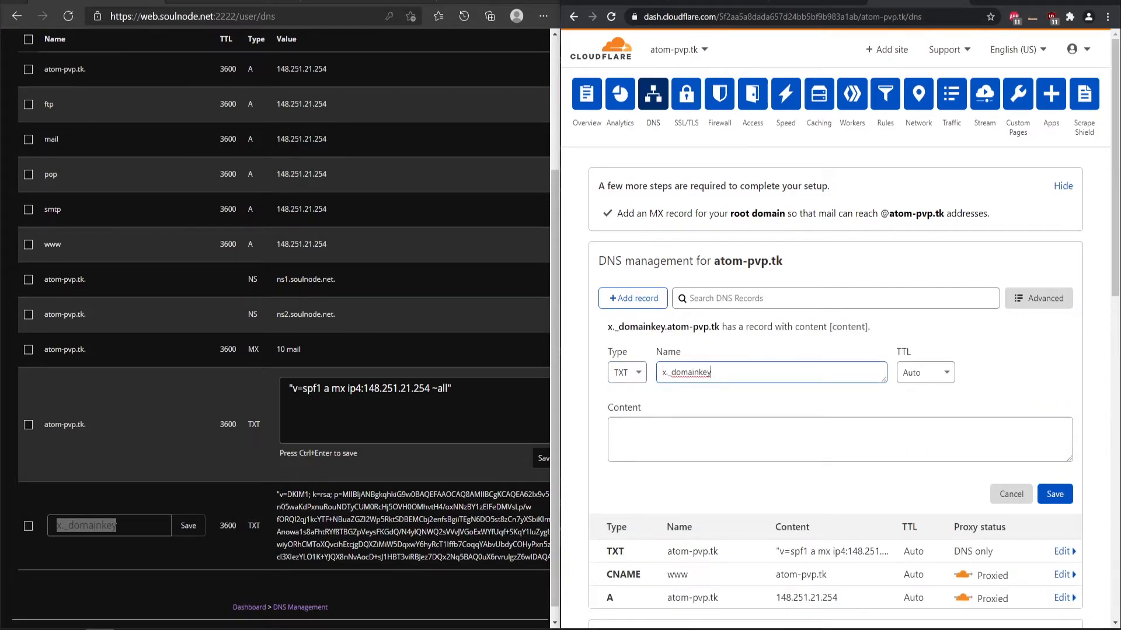
- Paste the DKIM key into the x._domainkey record, remove its leading quote, and save
{"action": "left_click", "coordinate": [320, 519]}
{"action": "double_click", "coordinate": [409, 522]}
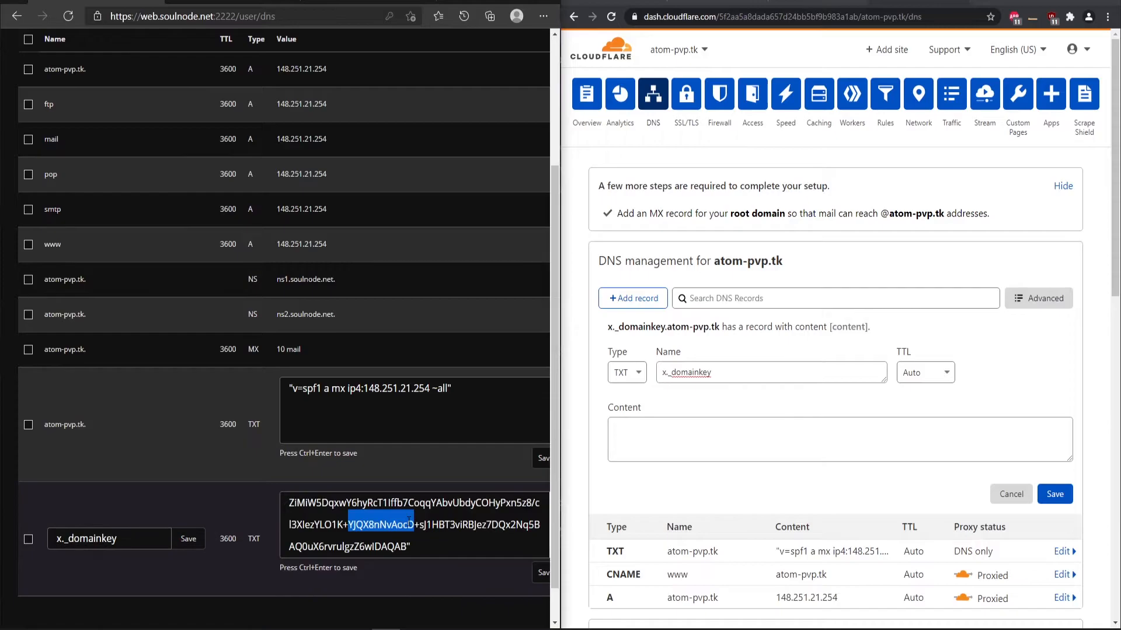
{"action": "key", "text": "ctrl+a"}
{"action": "left_click", "coordinate": [653, 431]}
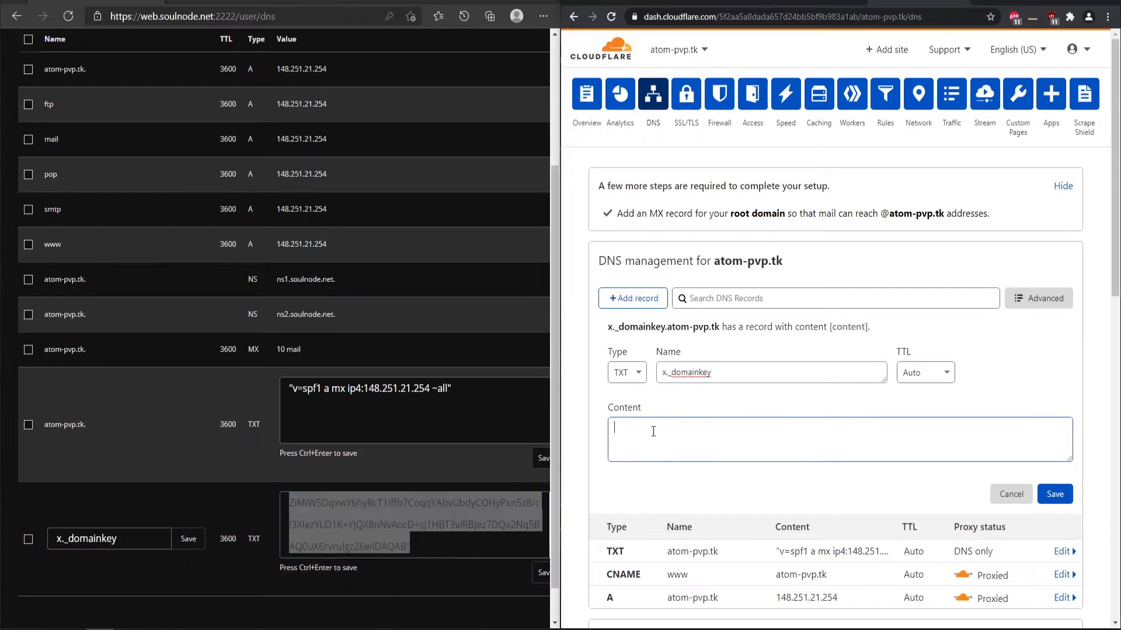
{"action": "key", "text": "ctrl+v"}
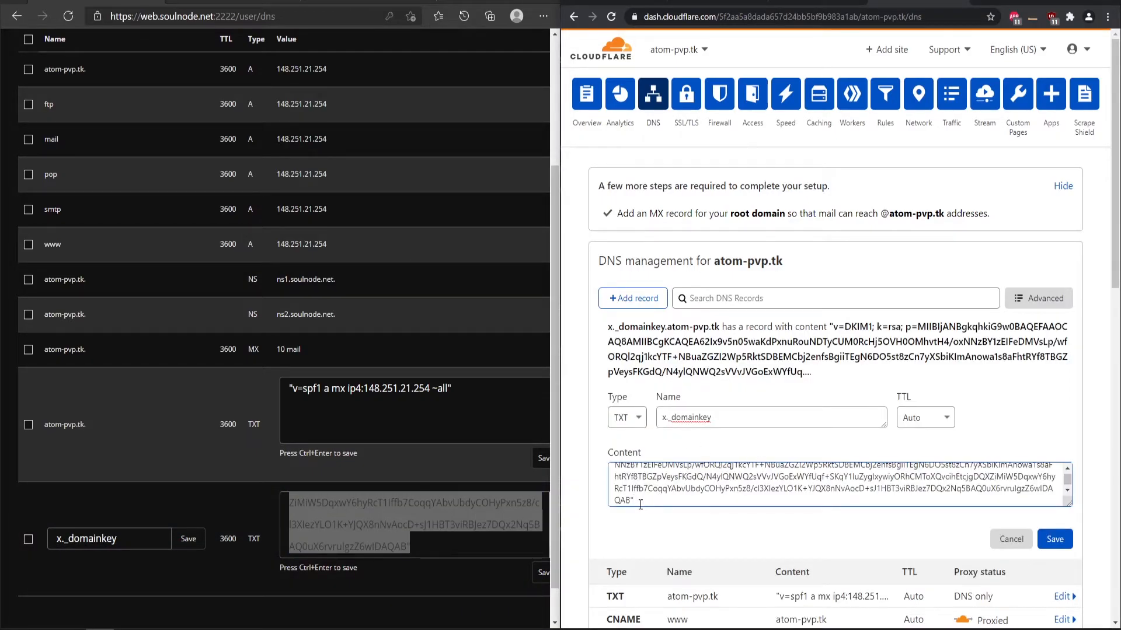
{"action": "scroll", "coordinate": [642, 499], "scroll_direction": "up", "scroll_amount": 3}
{"action": "left_click", "coordinate": [618, 472]}
{"action": "key", "text": "BackSpace"}
{"action": "left_click", "coordinate": [1051, 539]}
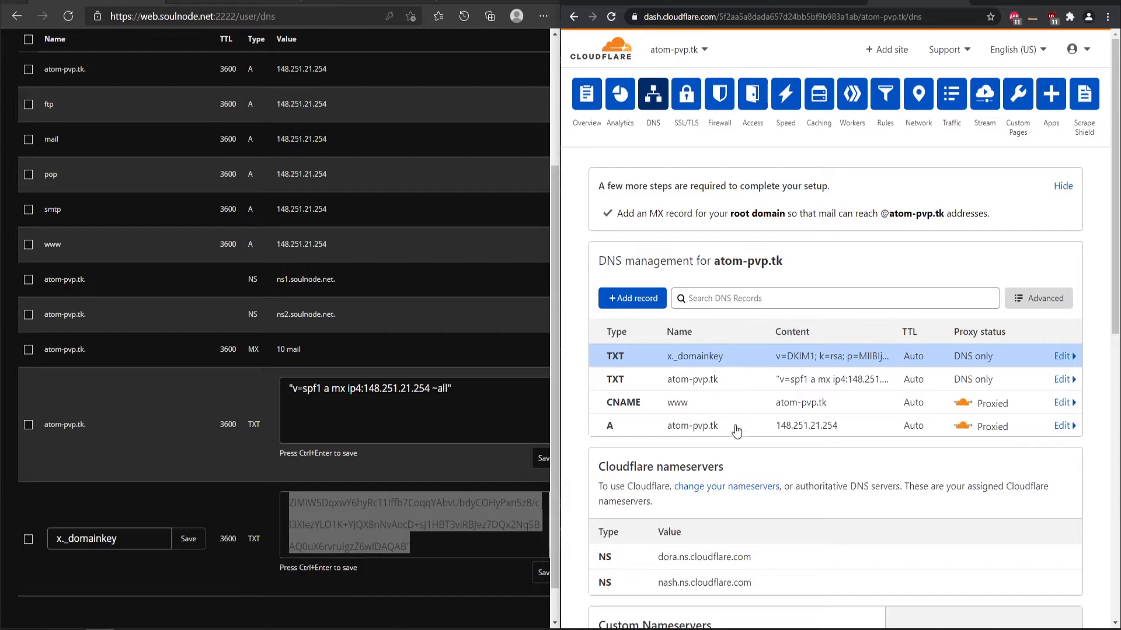
- Create and save a TXT record named _dmarc with content v=DMARC1;p=none
{"action": "left_click", "coordinate": [628, 317]}
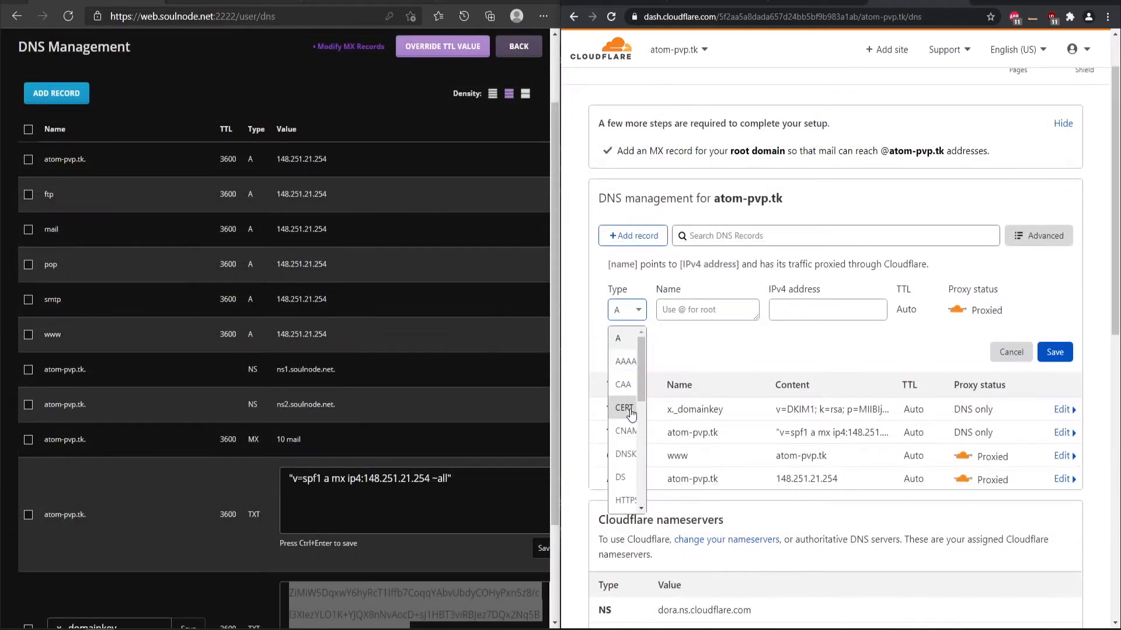
{"action": "scroll", "coordinate": [630, 410], "scroll_direction": "down", "scroll_amount": 5}
{"action": "left_click", "coordinate": [632, 489]}
{"action": "left_click", "coordinate": [703, 313]}
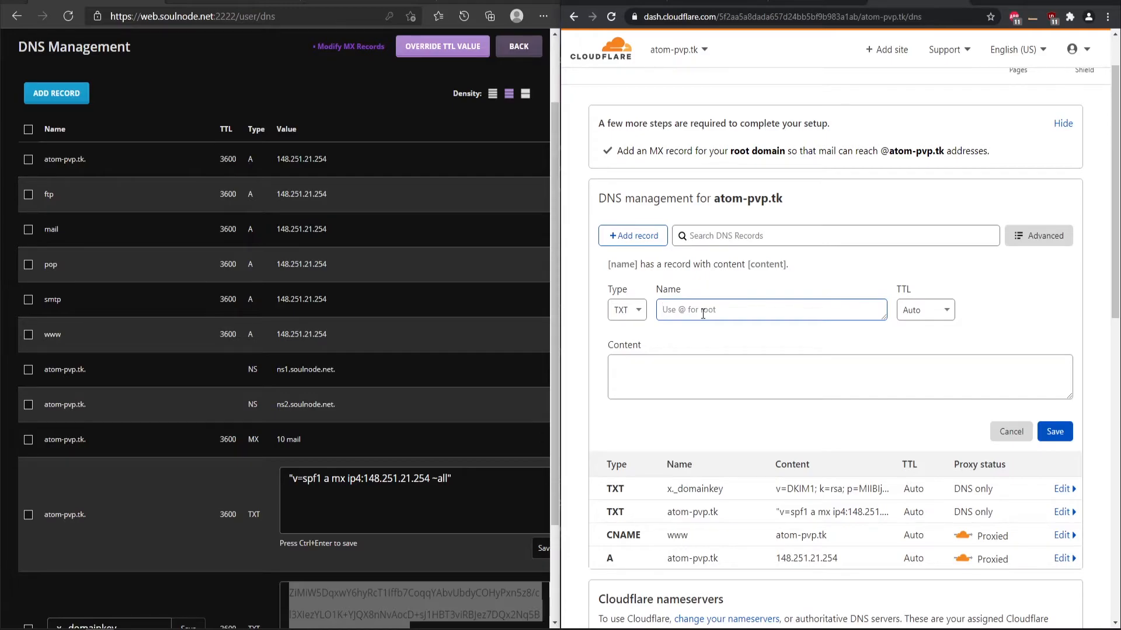
{"action": "type", "text": "_dmarc"}
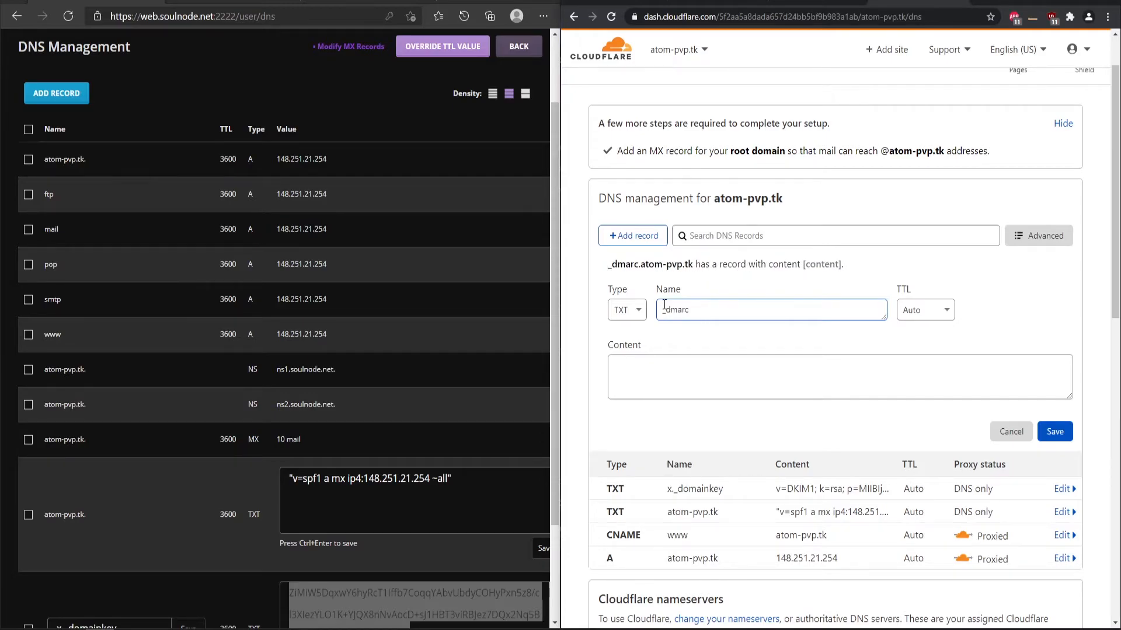
{"action": "left_click", "coordinate": [675, 376]}
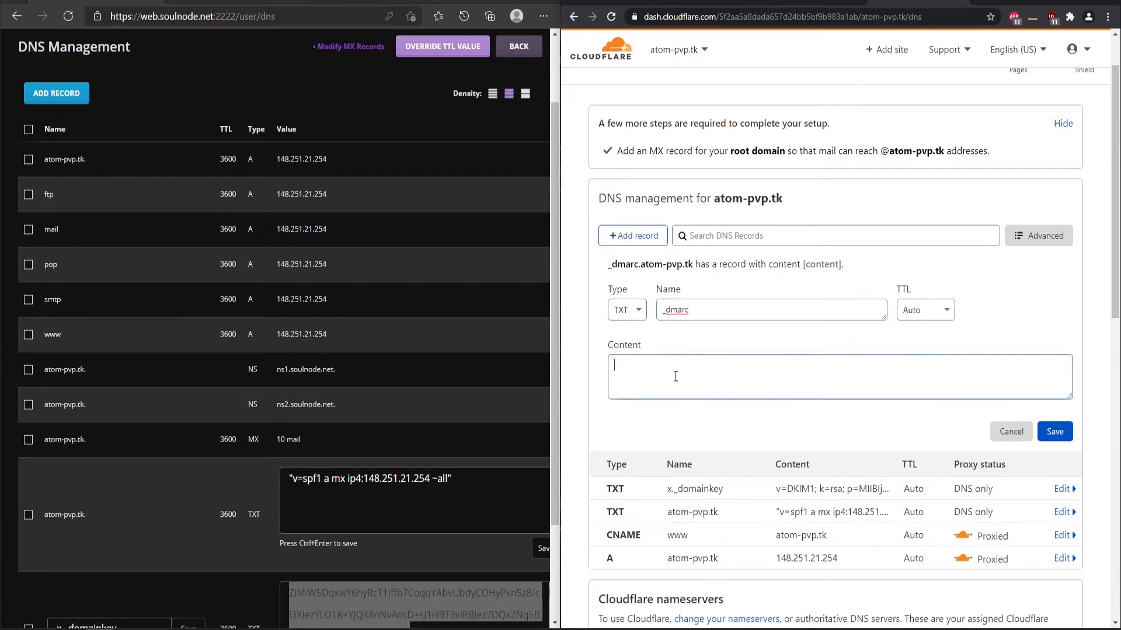
{"action": "key", "text": "alt+Tab"}
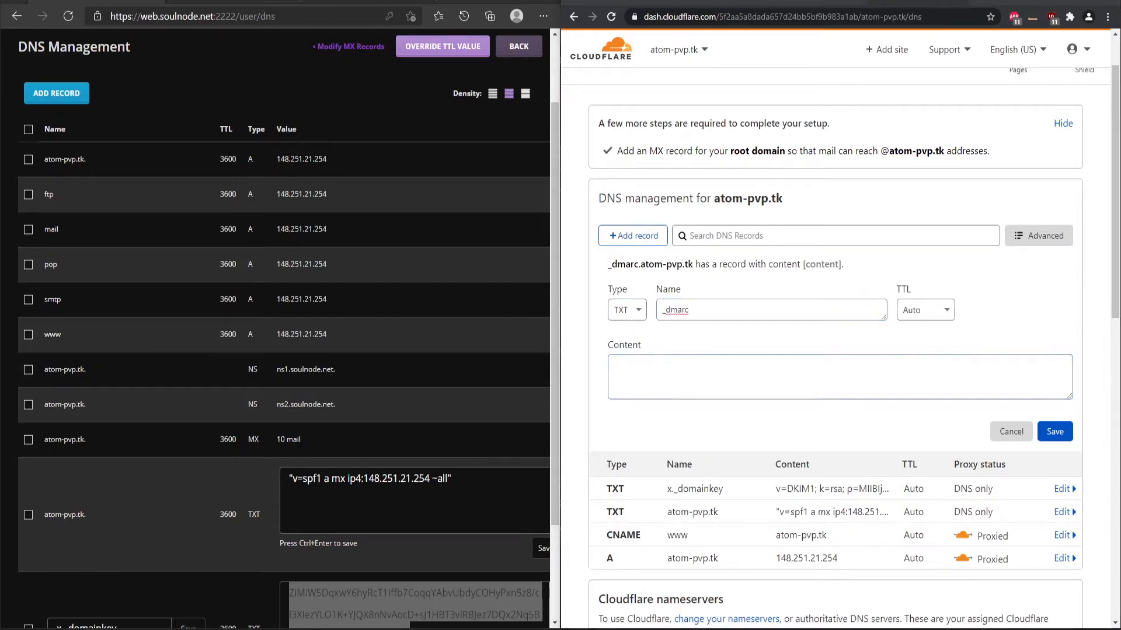
{"action": "left_click", "coordinate": [633, 382]}
{"action": "key", "text": "ctrl+v"}
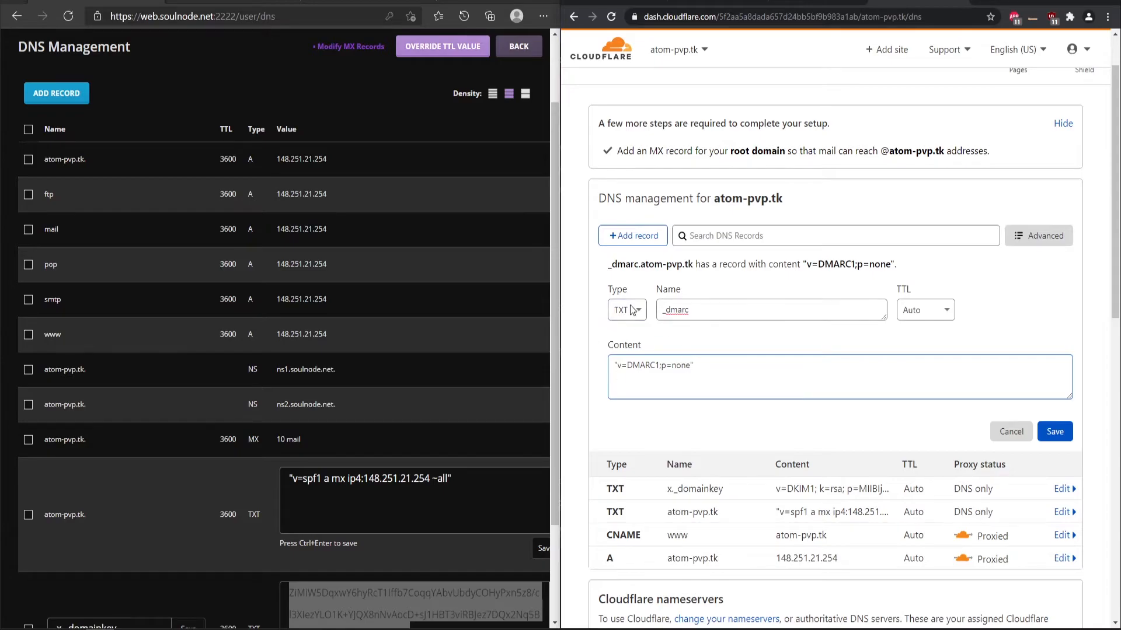
{"action": "left_click", "coordinate": [1054, 432]}
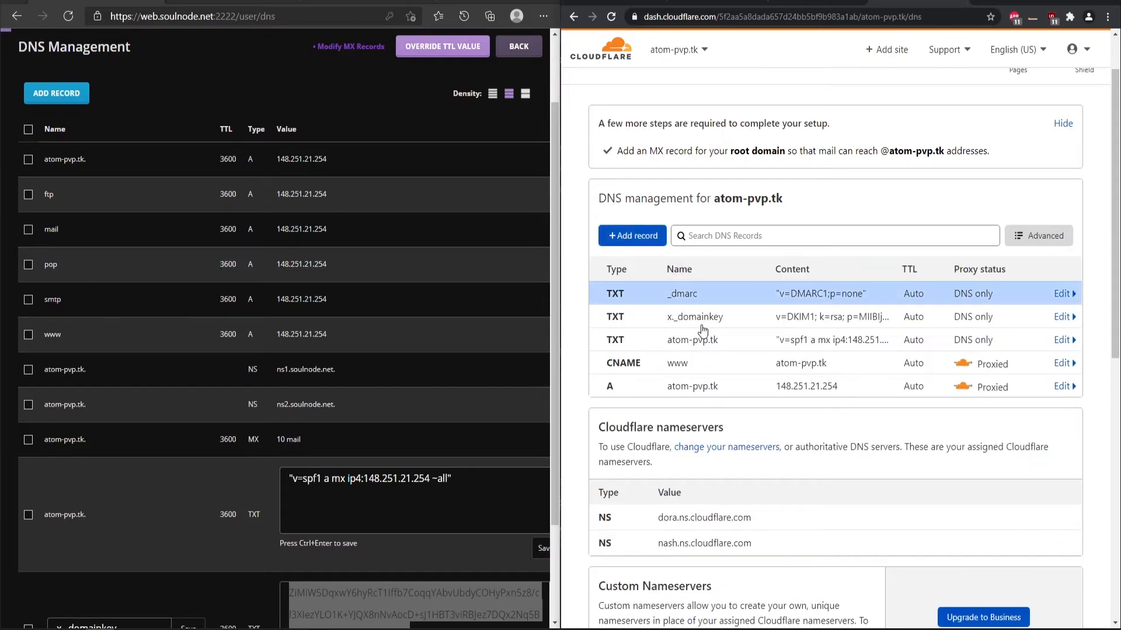
- Create and save an MX record for @ pointing to web.soulnode.net with priority 10
{"action": "left_click", "coordinate": [632, 235]}
{"action": "left_click", "coordinate": [626, 310]}
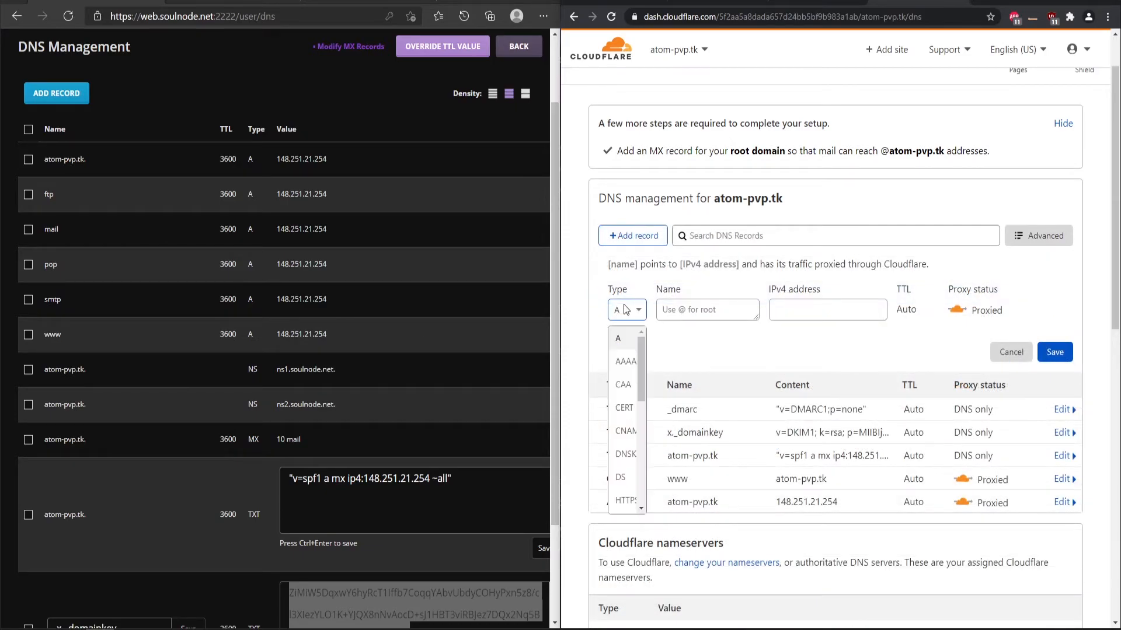
{"action": "type", "text": "mx"}
{"action": "left_click", "coordinate": [622, 339]}
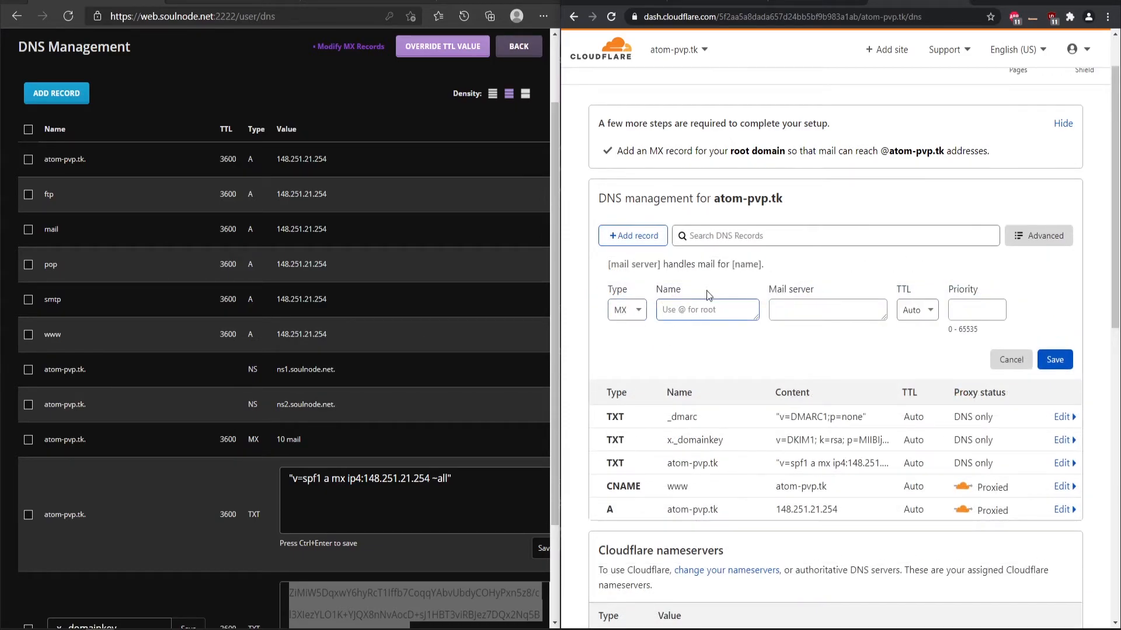
{"action": "type", "text": "@"}
{"action": "left_click", "coordinate": [788, 311]}
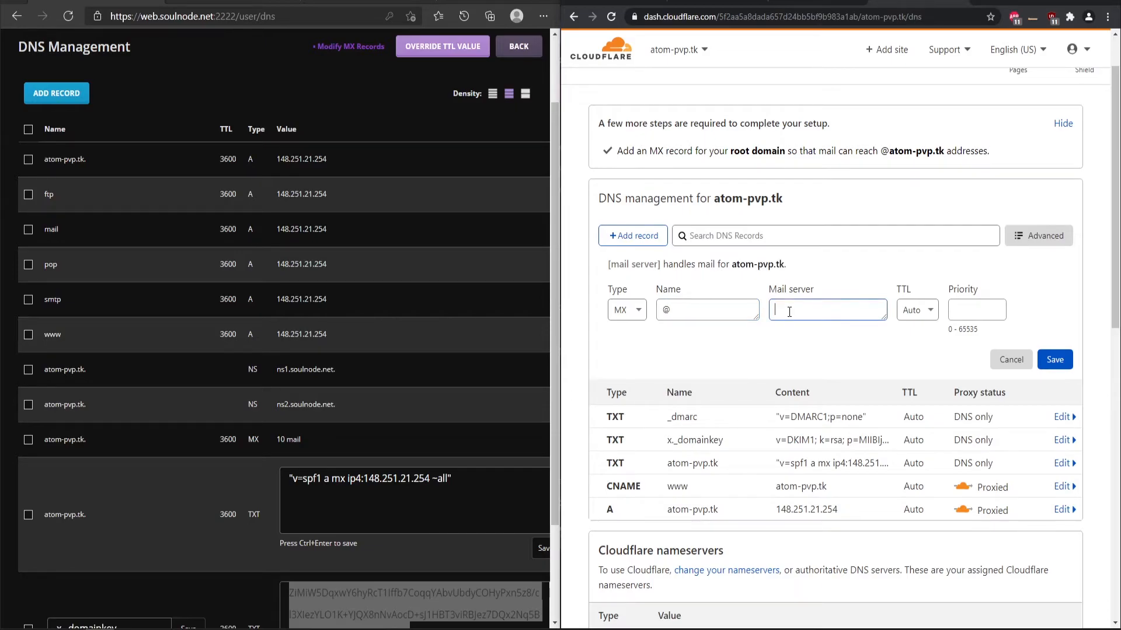
{"action": "type", "text": "web.sou"}
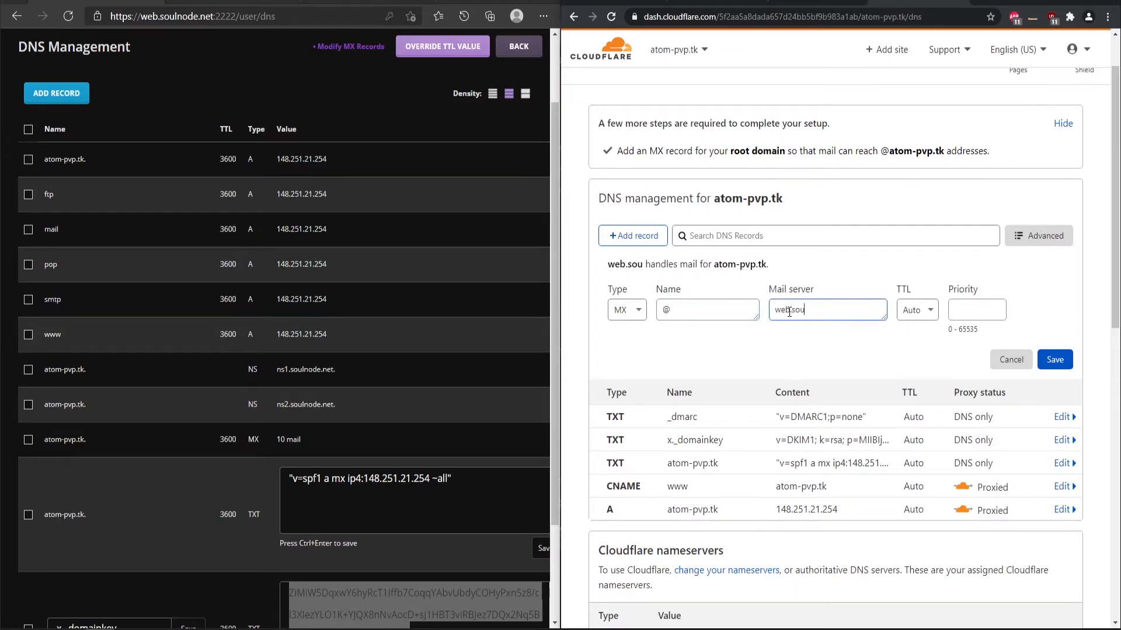
{"action": "type", "text": "lnode.net"}
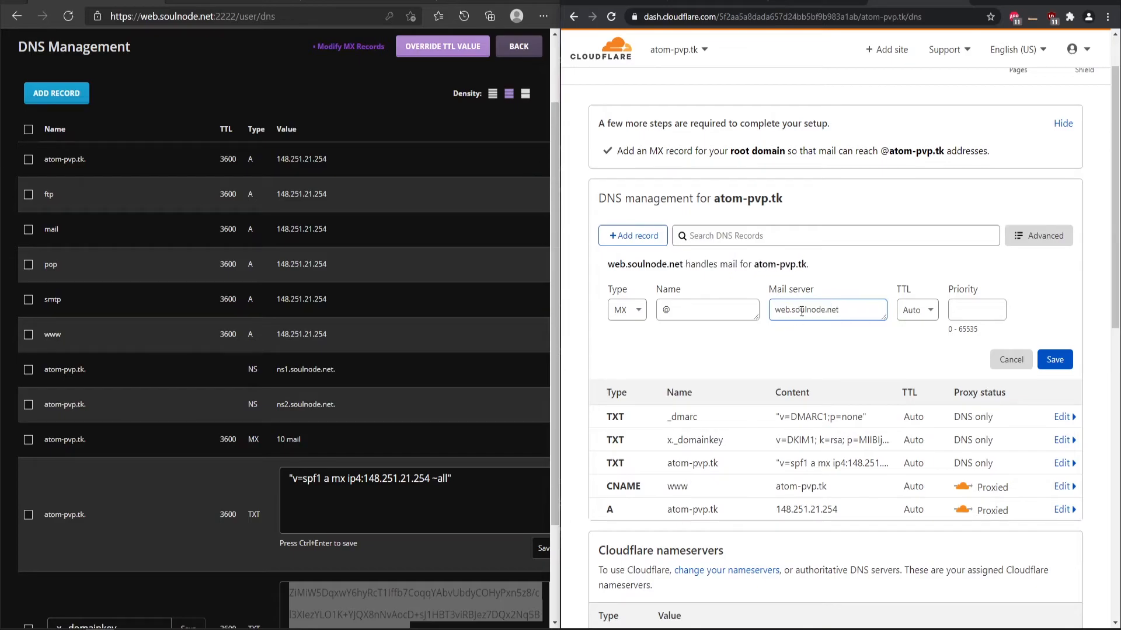
{"action": "left_click", "coordinate": [974, 314]}
{"action": "type", "text": "10"}
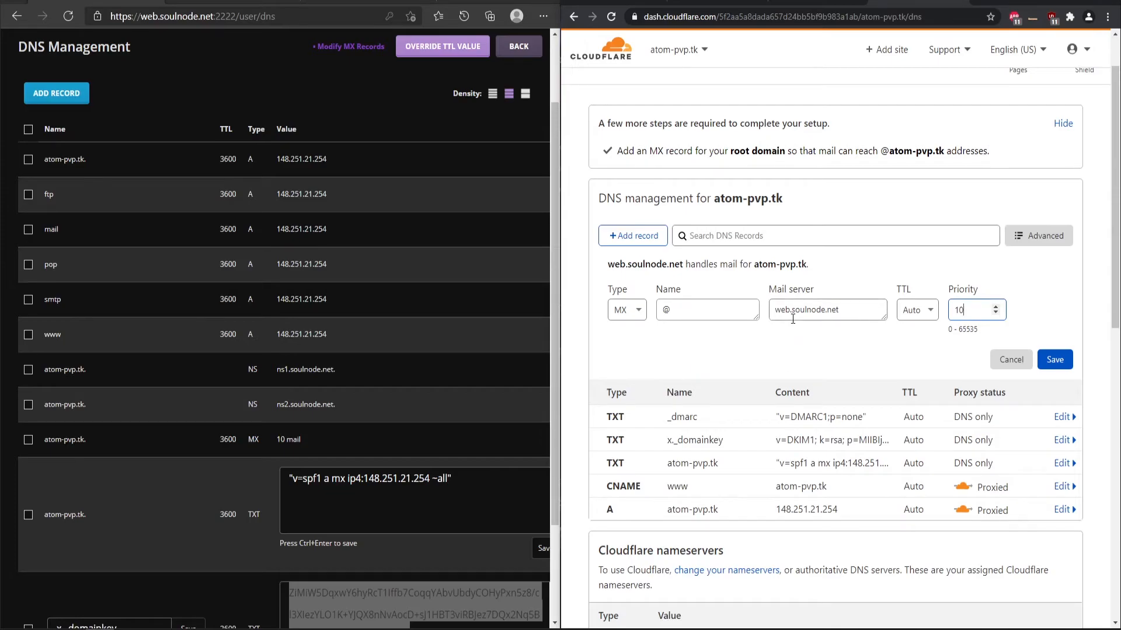
{"action": "left_click", "coordinate": [1055, 360]}
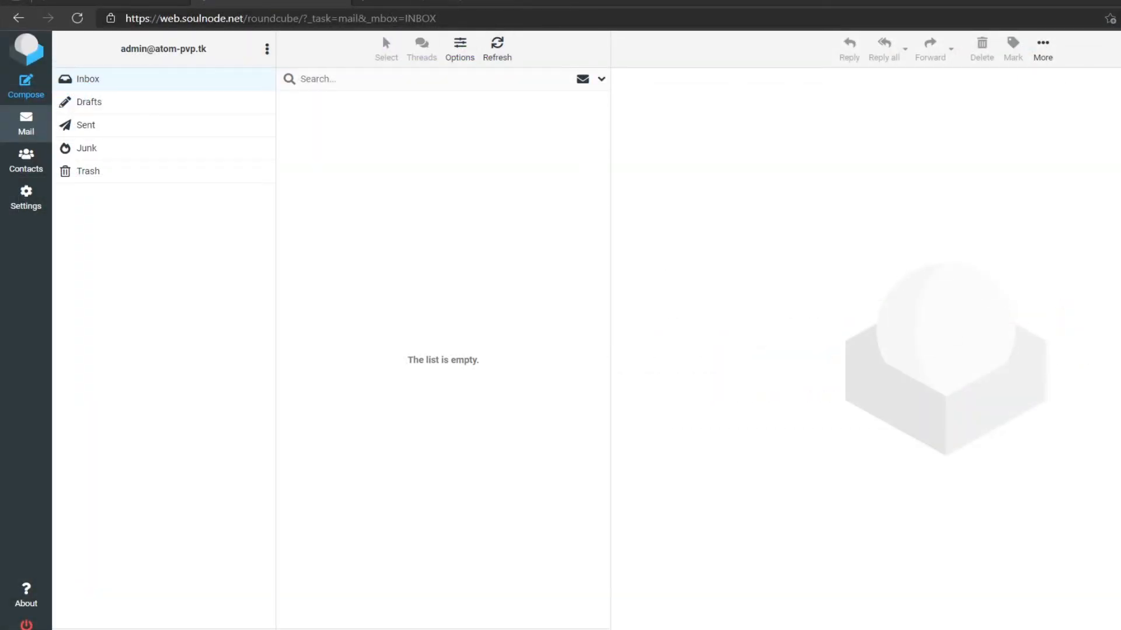
- Start a new Roundcube message addressed to the copied mail-tester test address
{"action": "left_click", "coordinate": [426, 2]}
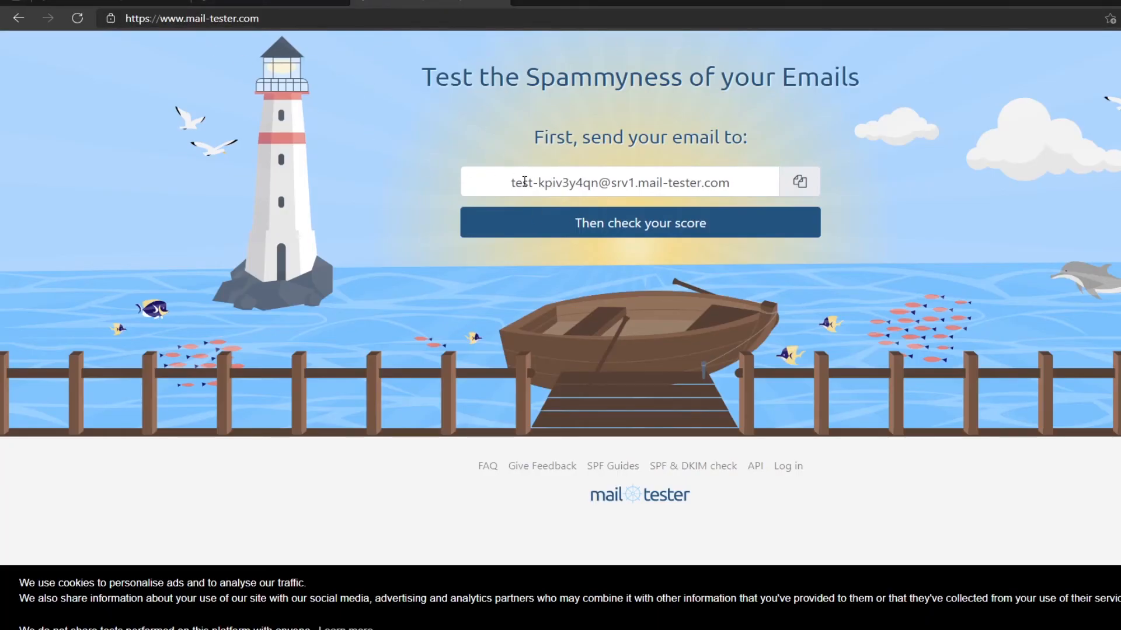
{"action": "left_click", "coordinate": [801, 182]}
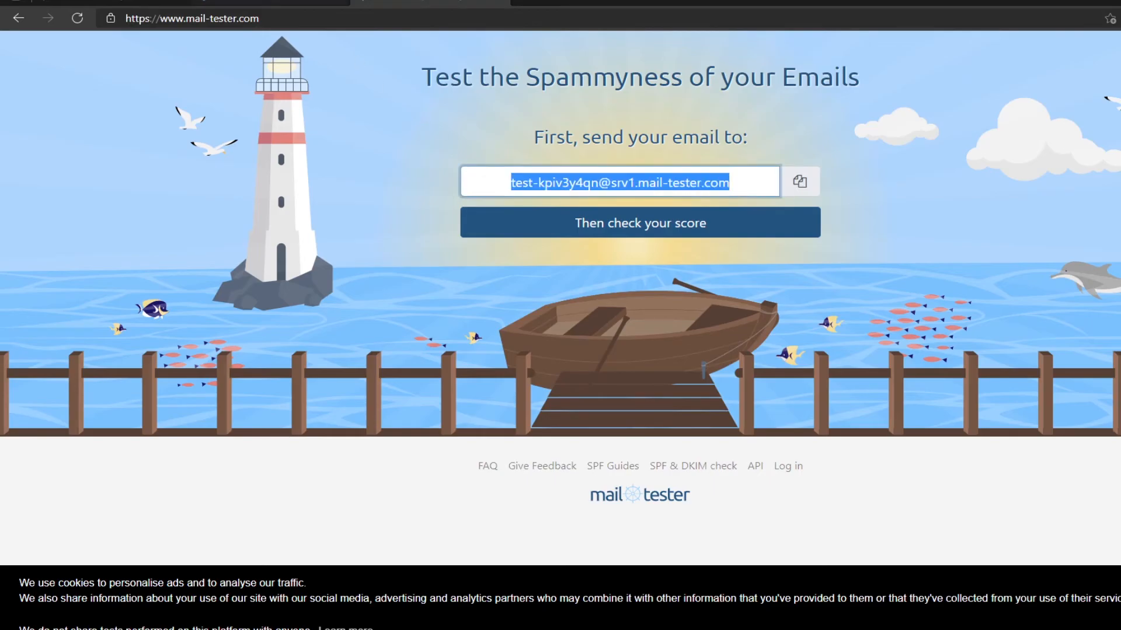
{"action": "left_click", "coordinate": [269, 2]}
{"action": "left_click", "coordinate": [38, 82]}
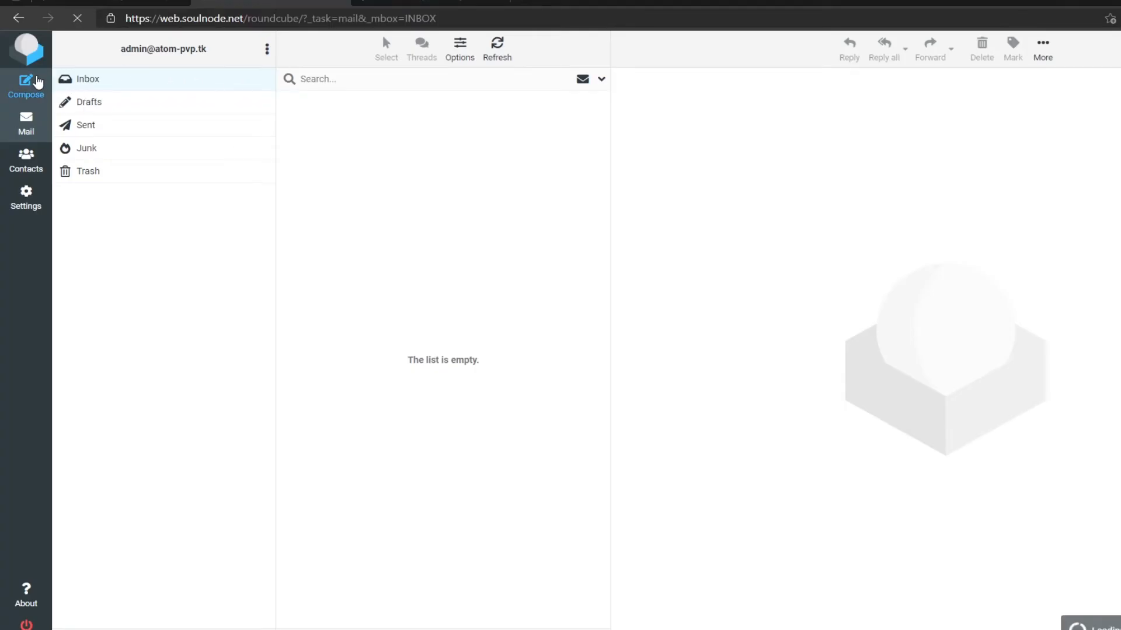
{"action": "key", "text": "ctrl+v"}
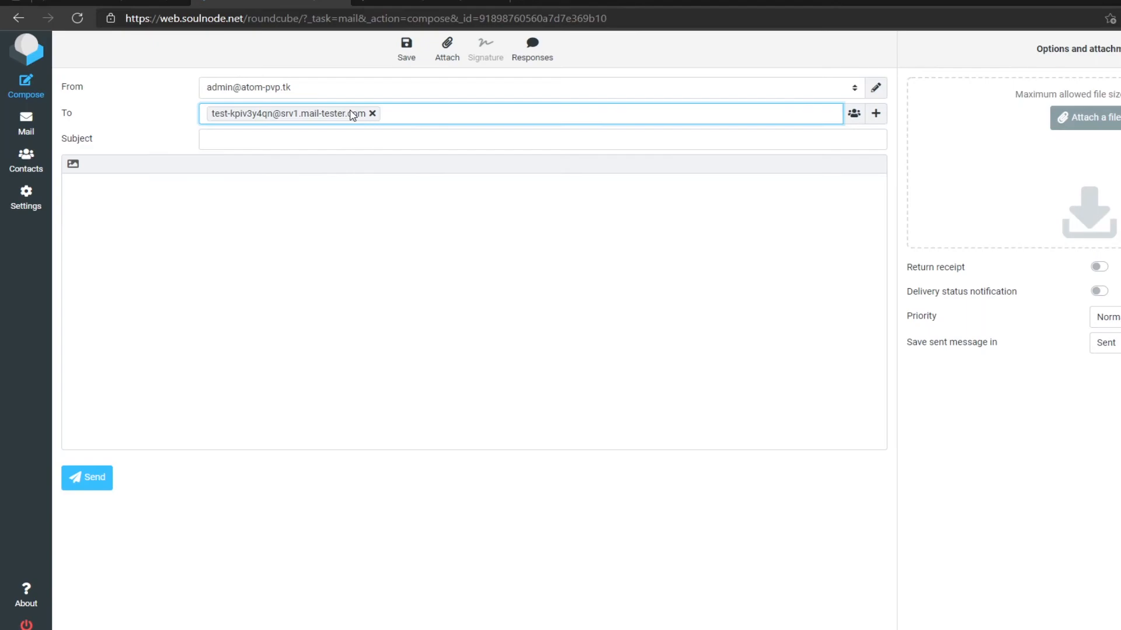
- Send it with subject 'A subject to test' and body 'Testing Subject for mail!'
{"action": "left_click", "coordinate": [341, 138]}
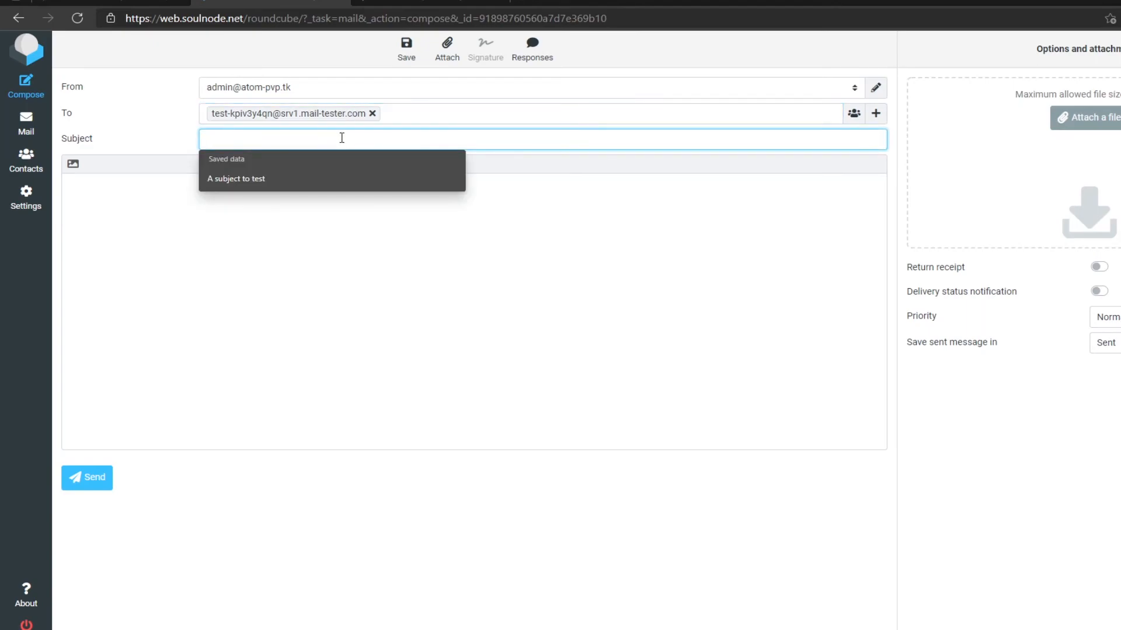
{"action": "left_click", "coordinate": [327, 178]}
{"action": "left_click", "coordinate": [303, 213]}
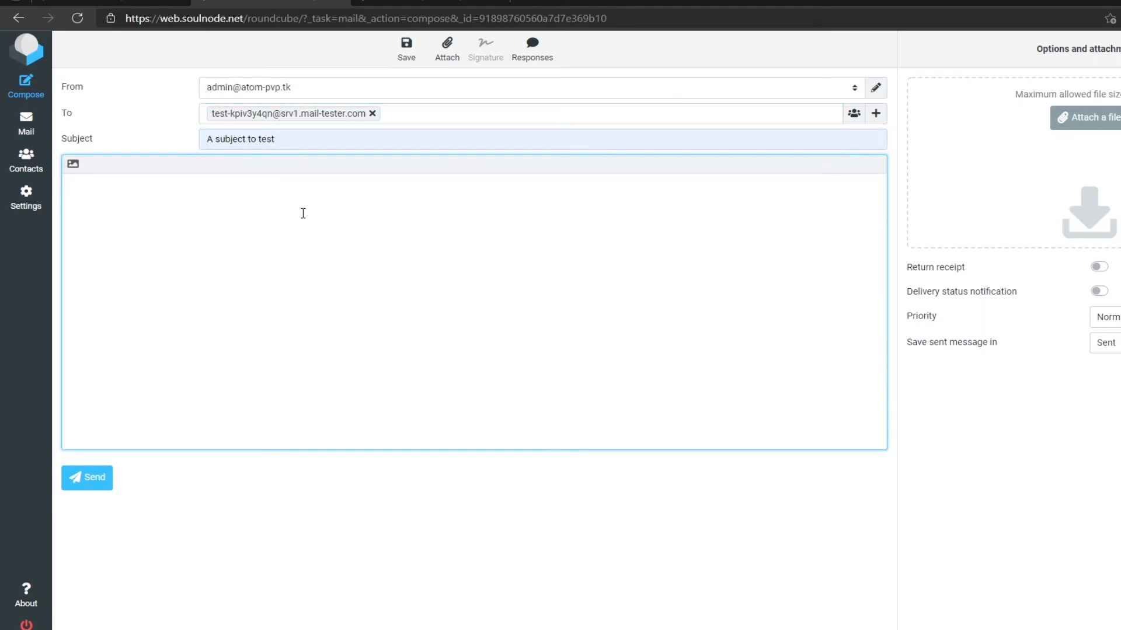
{"action": "type", "text": "Testing Subject for mail!"}
{"action": "left_click", "coordinate": [101, 486]}
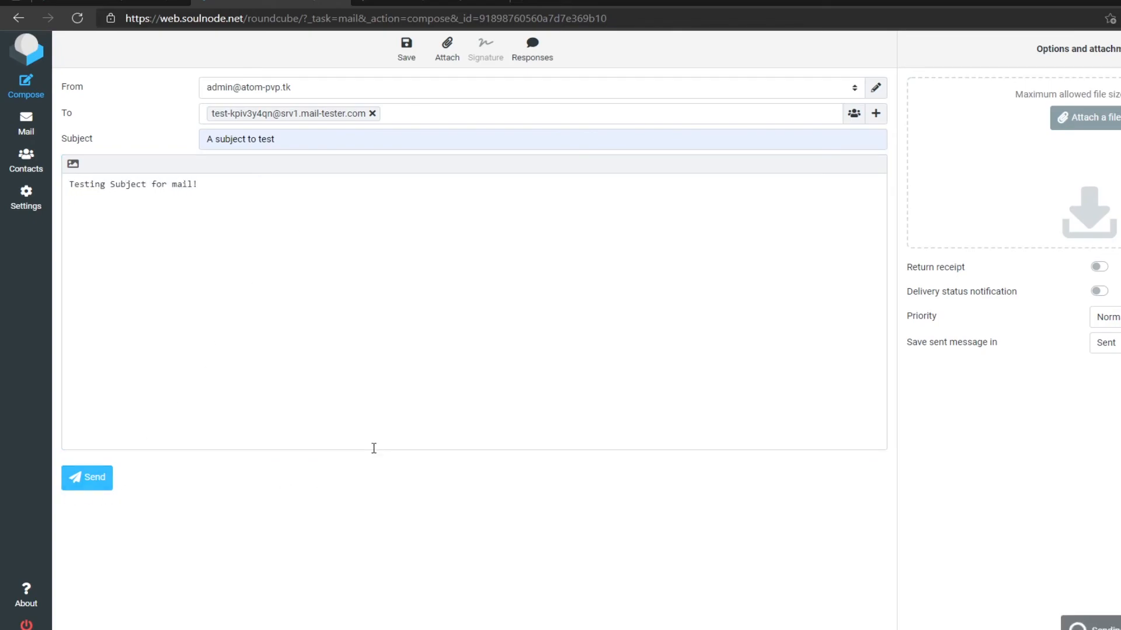
- Review the 9.5/10 mail-tester score and authentication results, then return to the Roundcube inbox
{"action": "left_click", "coordinate": [432, 7]}
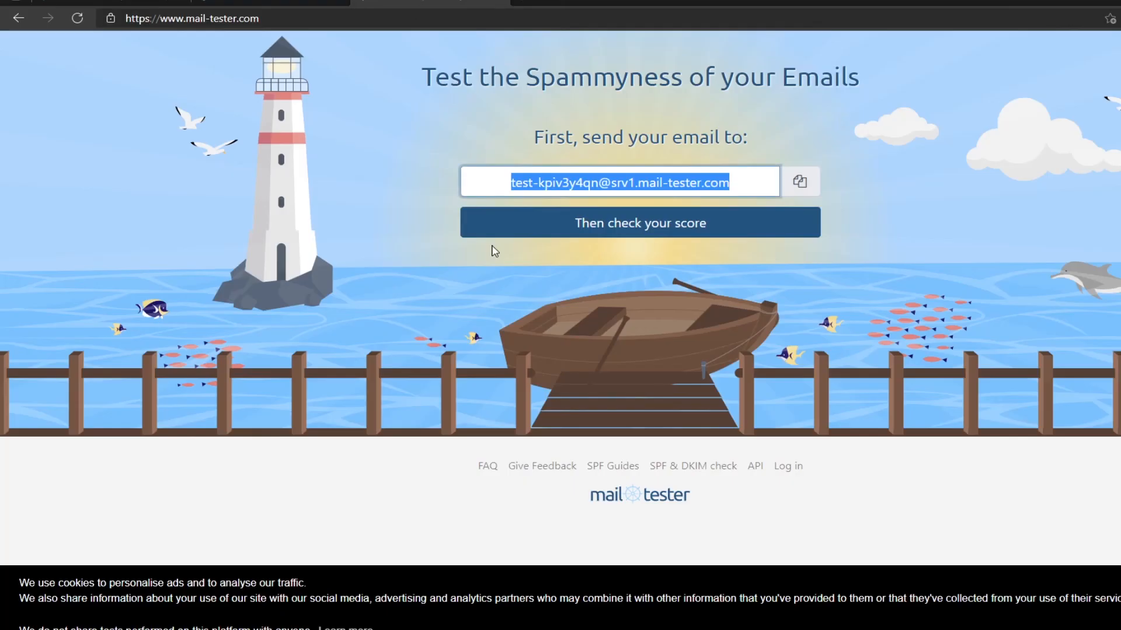
{"action": "left_click", "coordinate": [656, 225]}
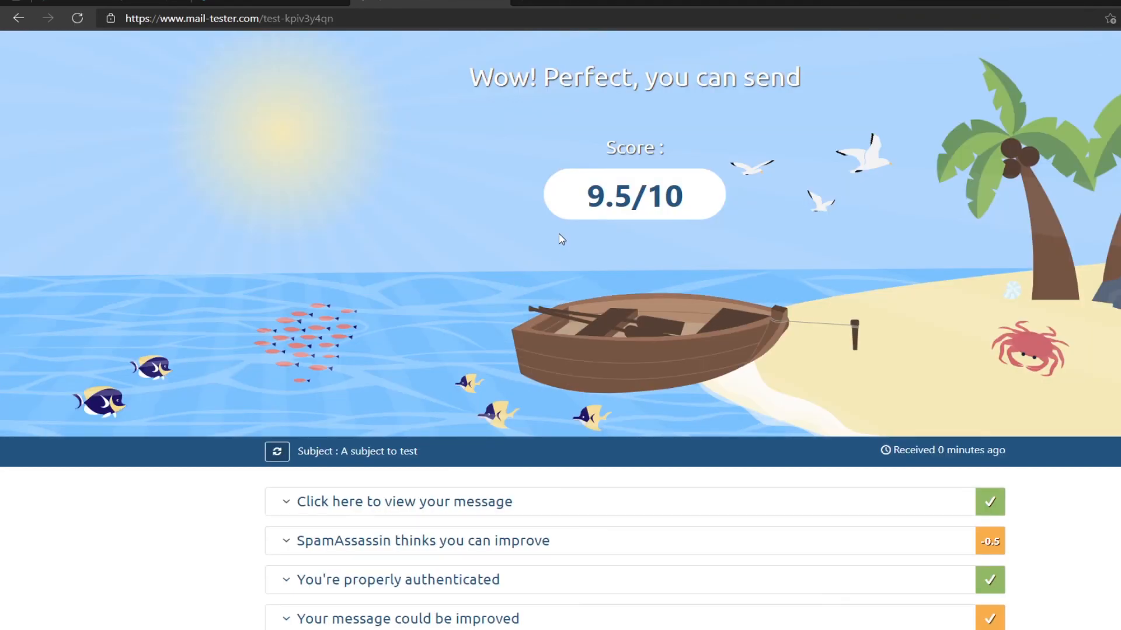
{"action": "scroll", "coordinate": [559, 234], "scroll_direction": "down", "scroll_amount": 2}
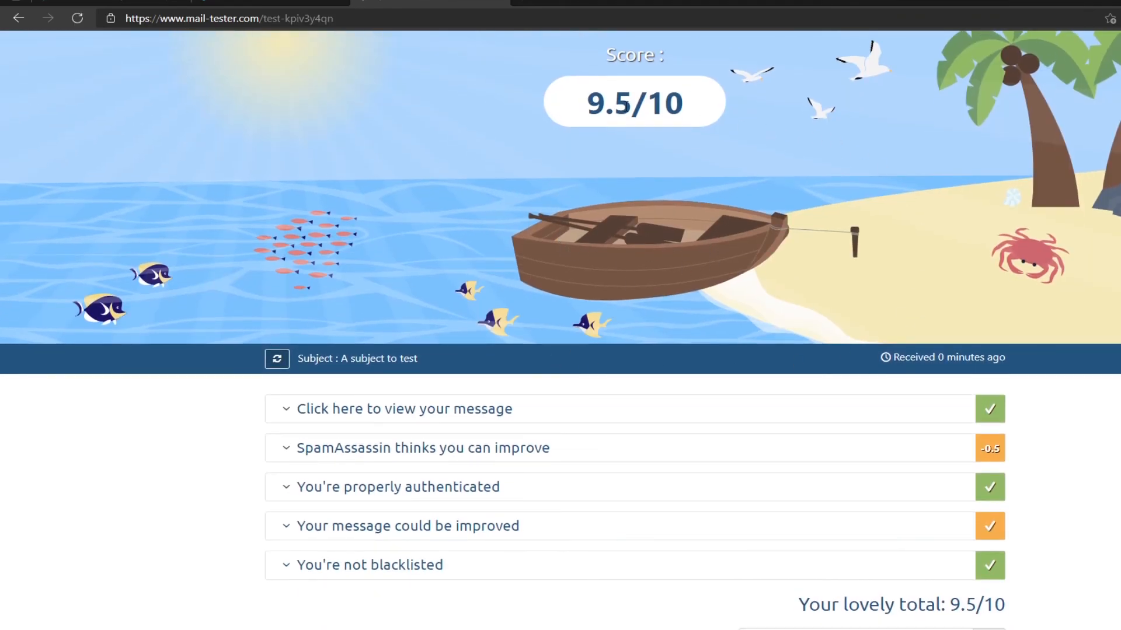
{"action": "scroll", "coordinate": [657, 193], "scroll_direction": "down", "scroll_amount": 2}
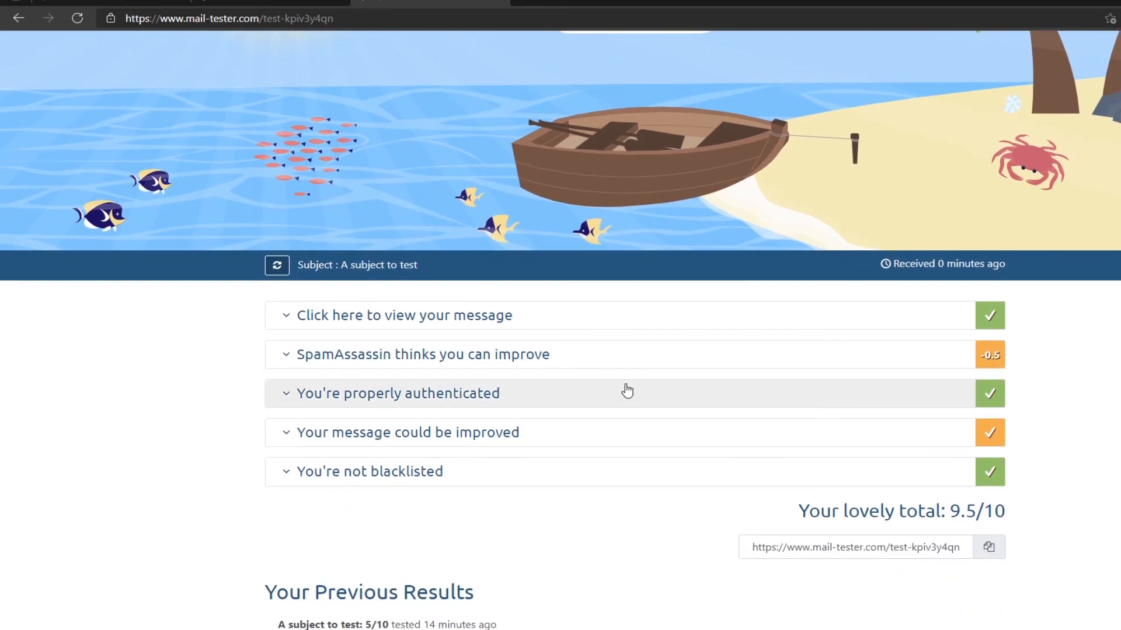
{"action": "scroll", "coordinate": [542, 436], "scroll_direction": "up", "scroll_amount": 2}
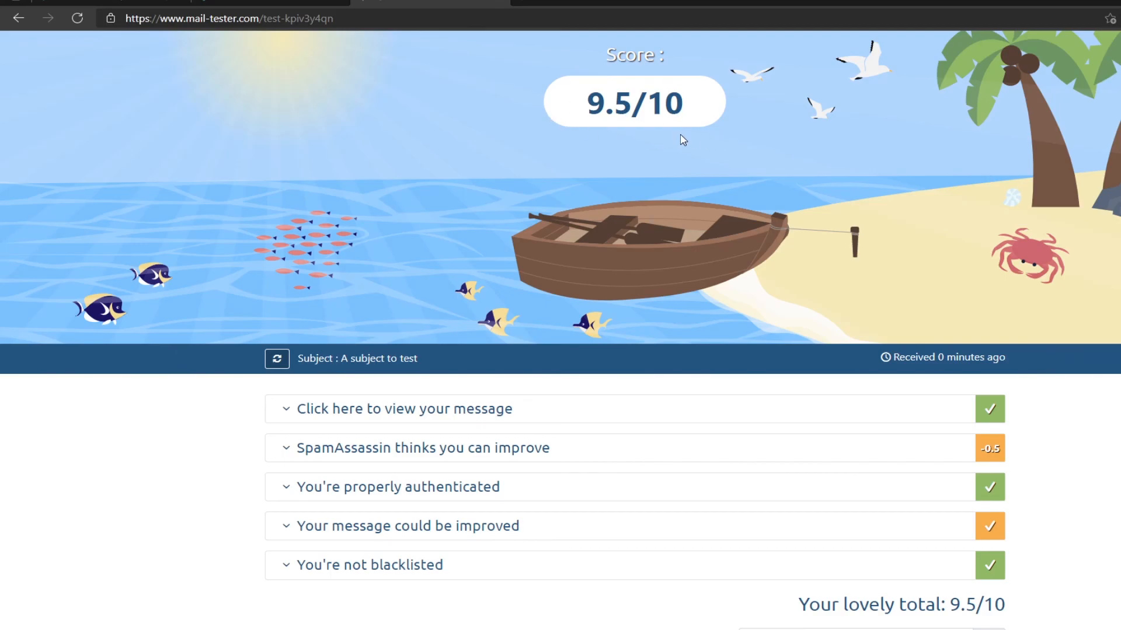
{"action": "left_click", "coordinate": [315, 2]}
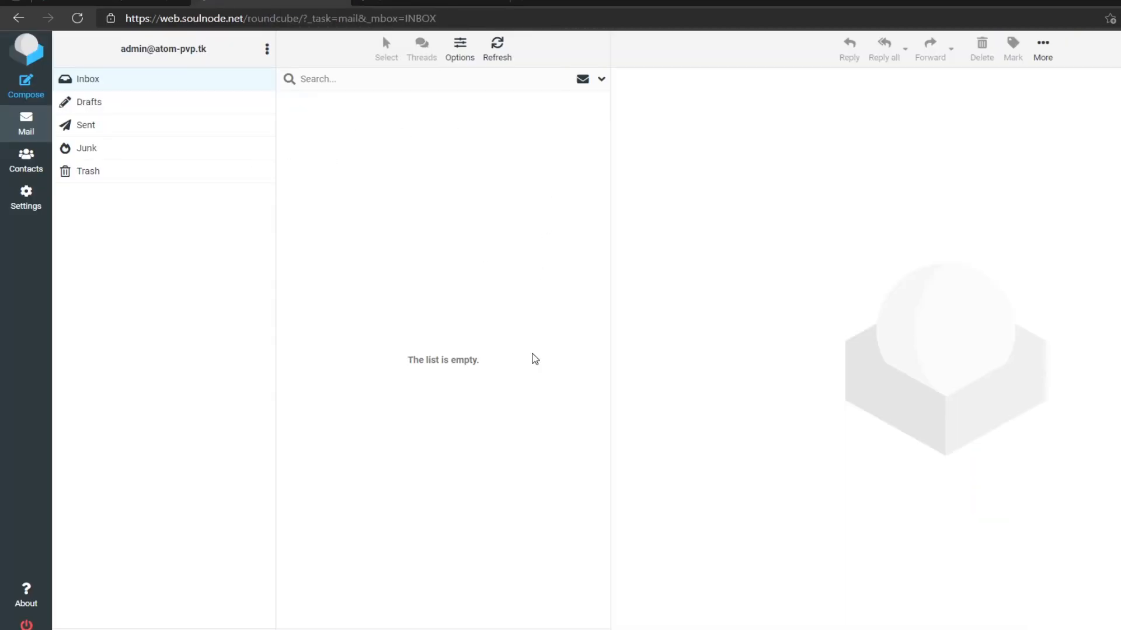